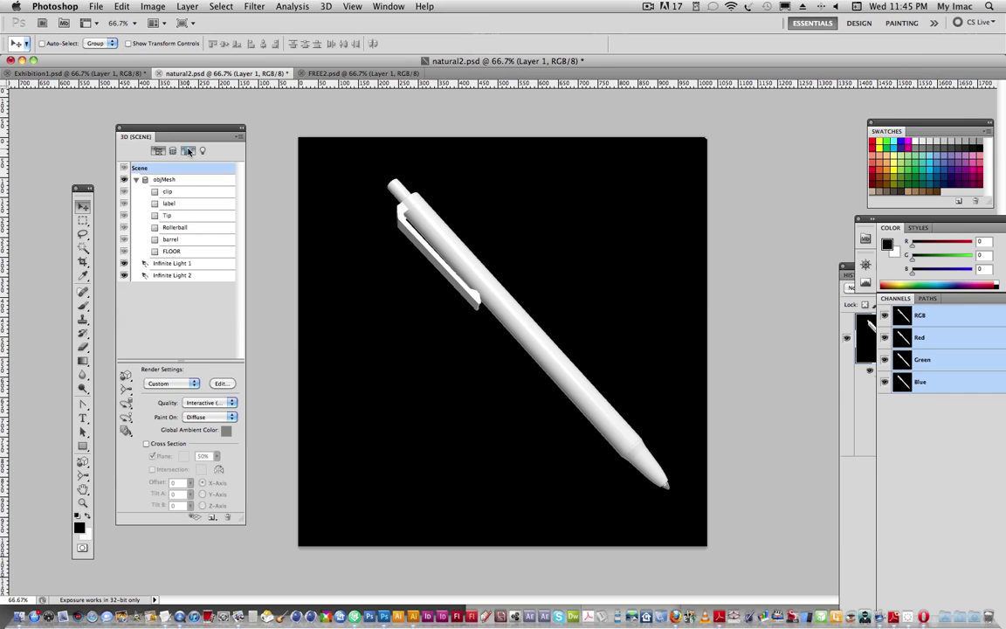
Step: Set the diffuse color of the pen scene's FLOOR material to white (ffffff)
{"action": "left_click", "coordinate": [187, 150]}
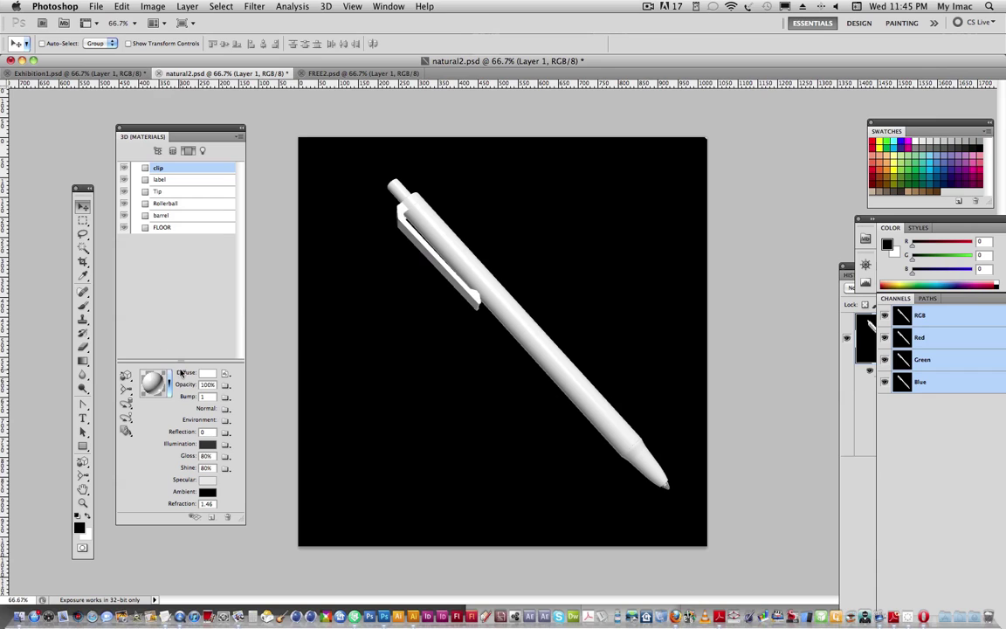
{"action": "left_click", "coordinate": [163, 229]}
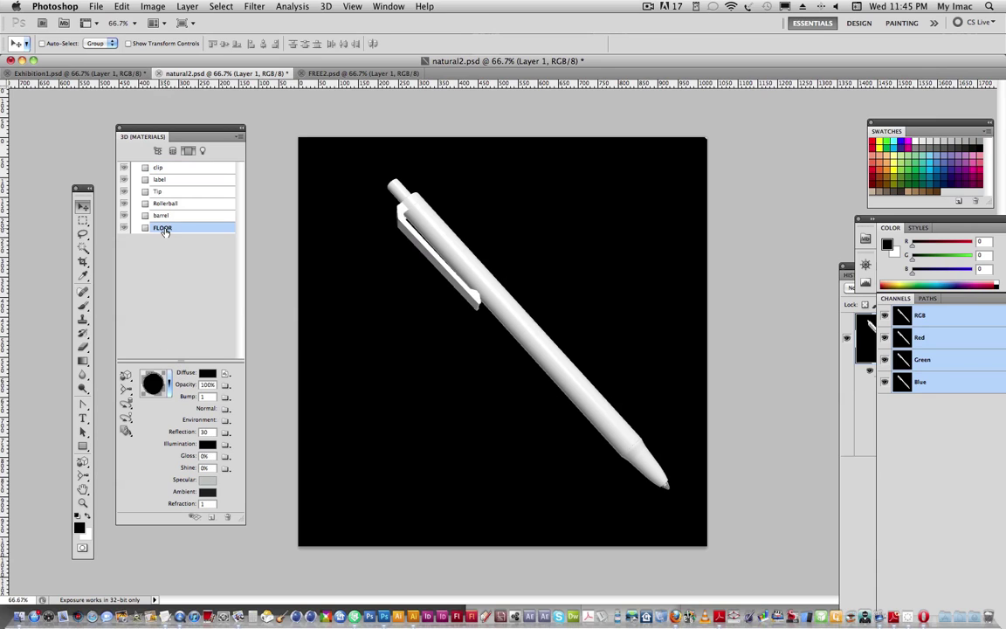
{"action": "left_click", "coordinate": [207, 373]}
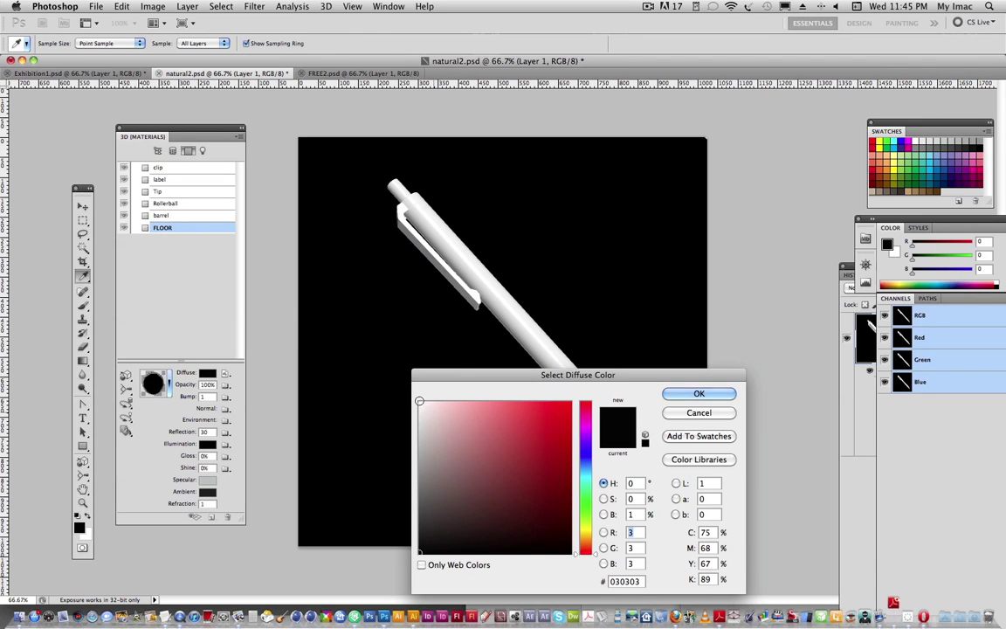
{"action": "left_click", "coordinate": [419, 401]}
{"action": "left_click", "coordinate": [421, 406]}
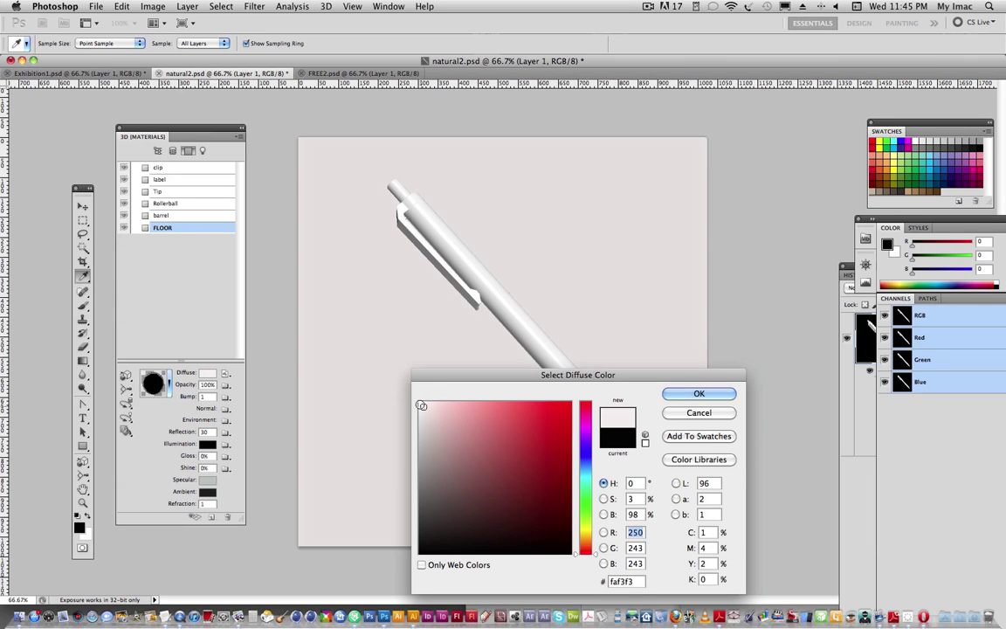
{"action": "left_click", "coordinate": [419, 402]}
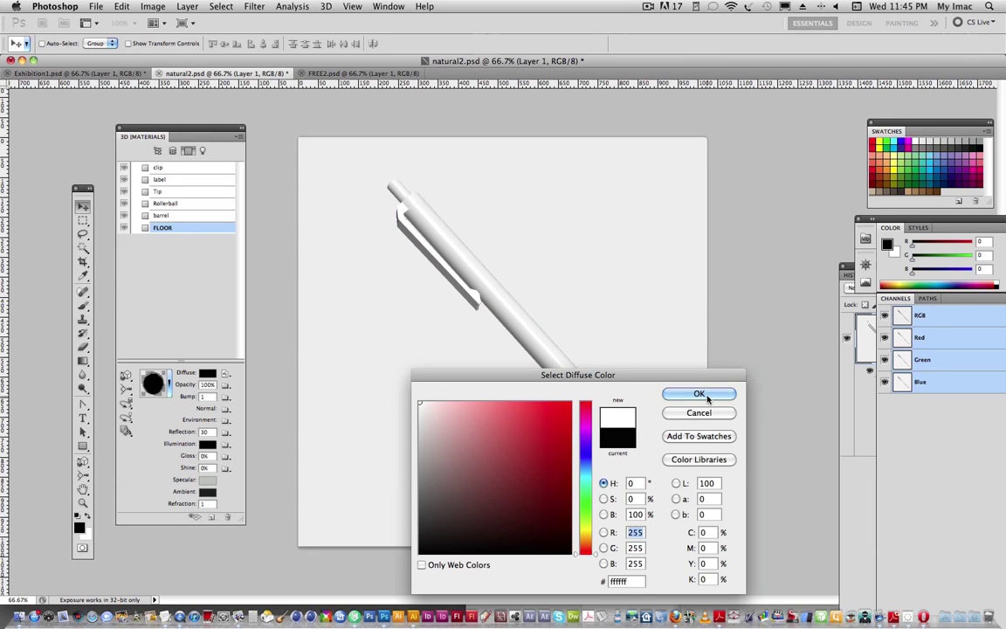
{"action": "left_click", "coordinate": [700, 393]}
Step: Apply the glossy red preset material to the pen's Tip
{"action": "left_click", "coordinate": [162, 216]}
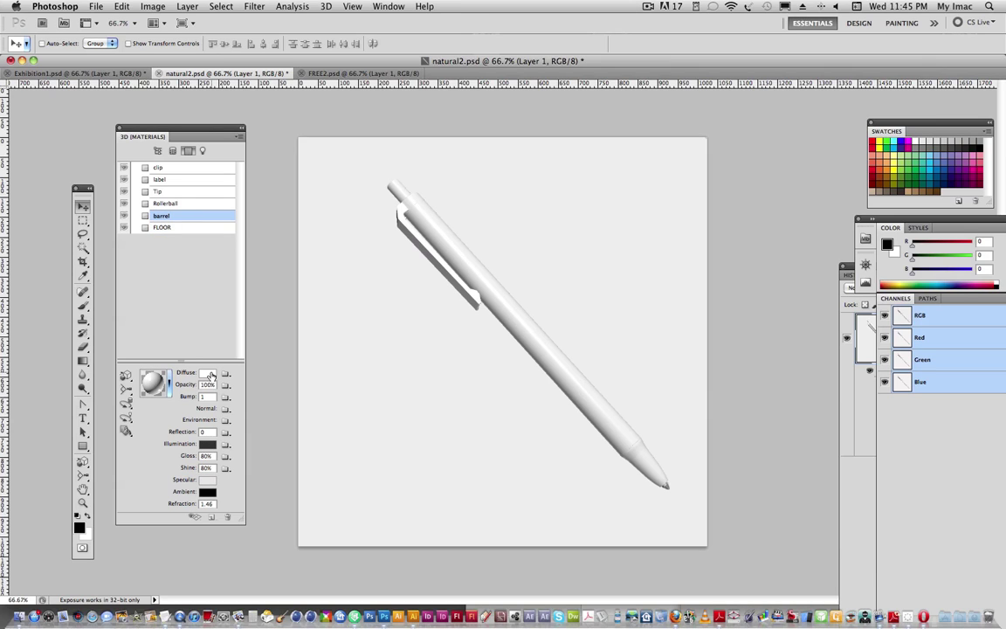
{"action": "left_click", "coordinate": [169, 192]}
{"action": "left_click", "coordinate": [166, 376]}
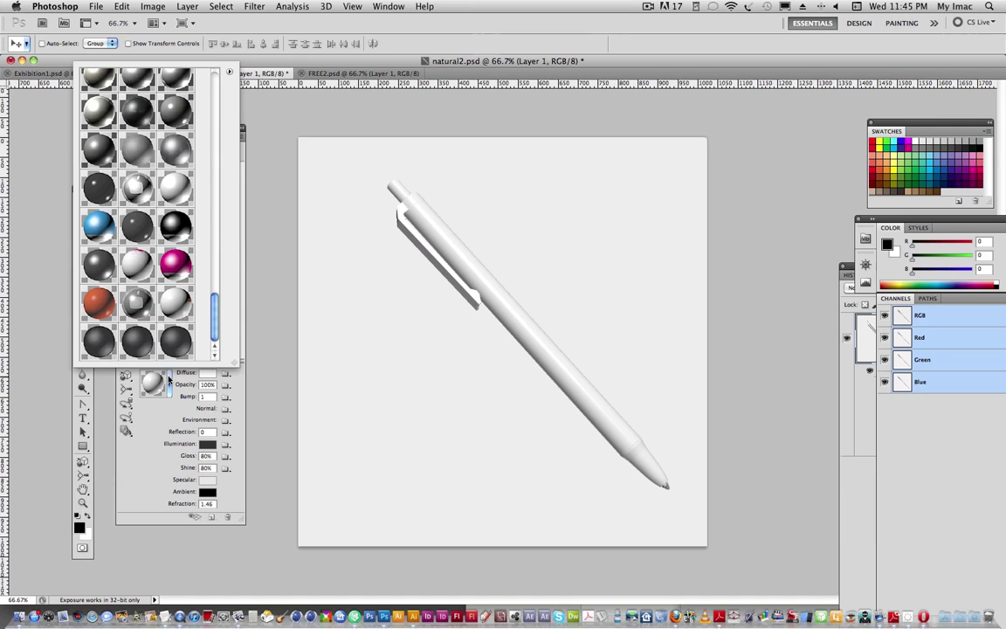
{"action": "scroll", "coordinate": [157, 153], "scroll_direction": "up", "scroll_amount": 3}
{"action": "scroll", "coordinate": [163, 157], "scroll_direction": "up", "scroll_amount": 5}
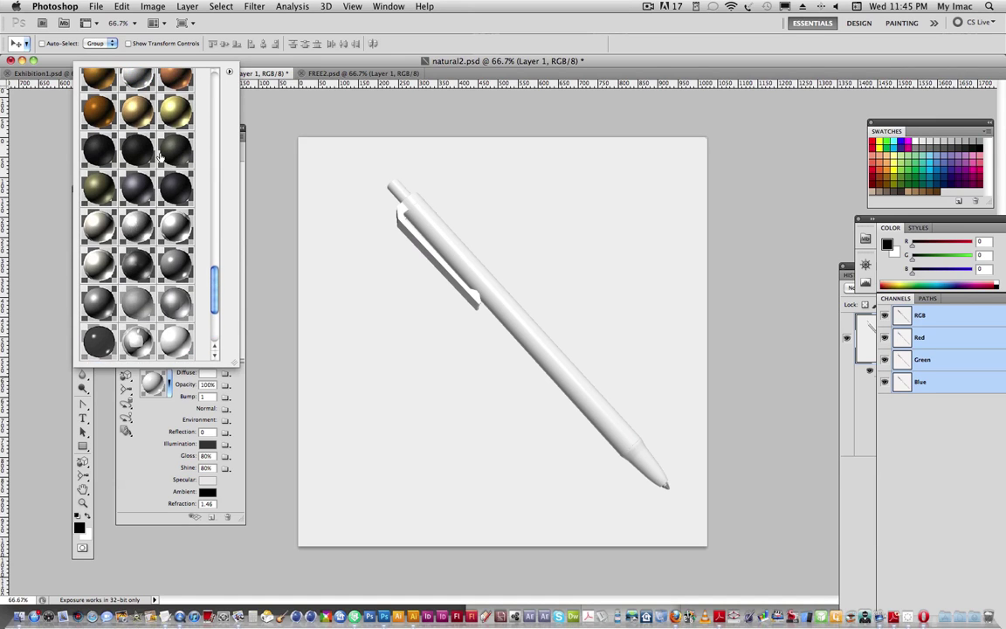
{"action": "scroll", "coordinate": [157, 153], "scroll_direction": "up", "scroll_amount": 2}
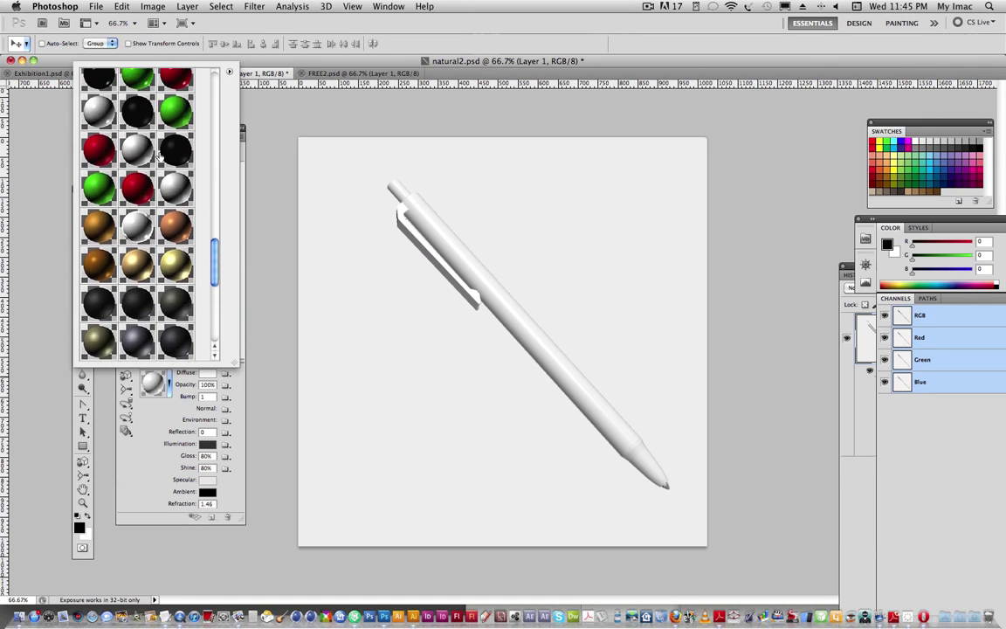
{"action": "scroll", "coordinate": [145, 153], "scroll_direction": "up", "scroll_amount": 2}
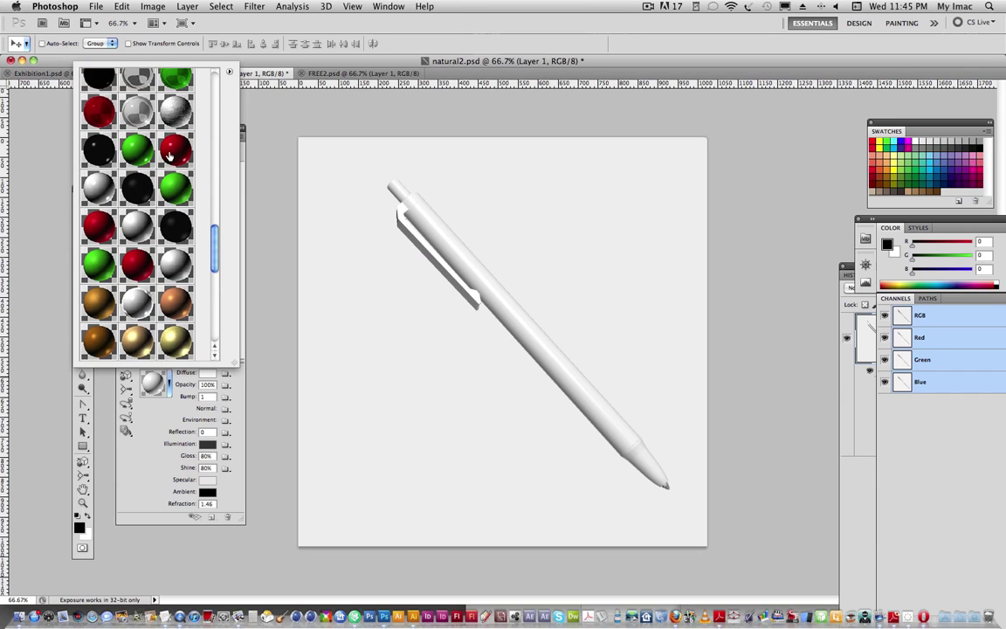
{"action": "left_click", "coordinate": [172, 154]}
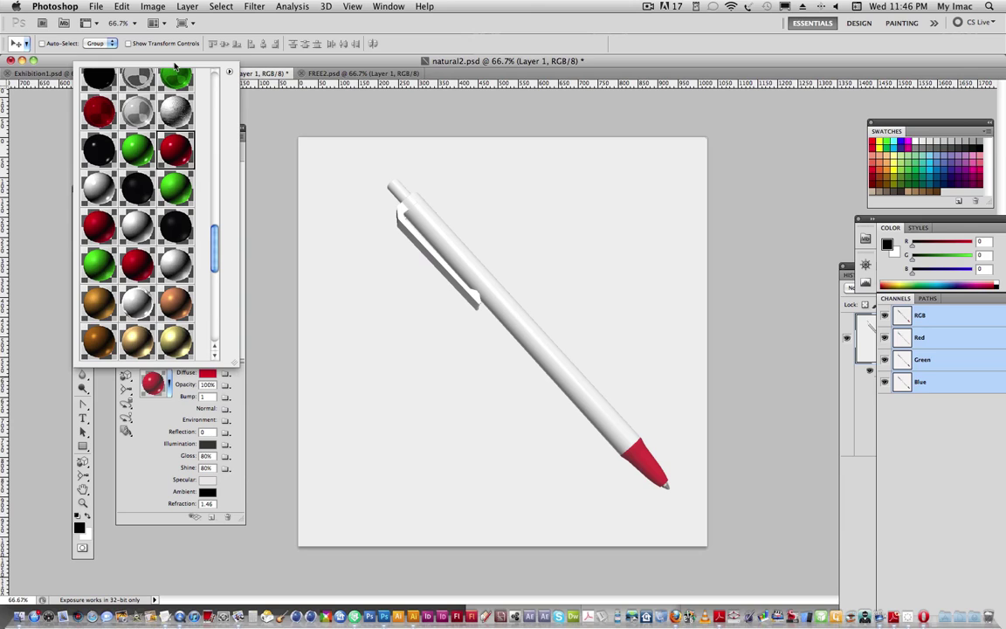
{"action": "left_click", "coordinate": [250, 158]}
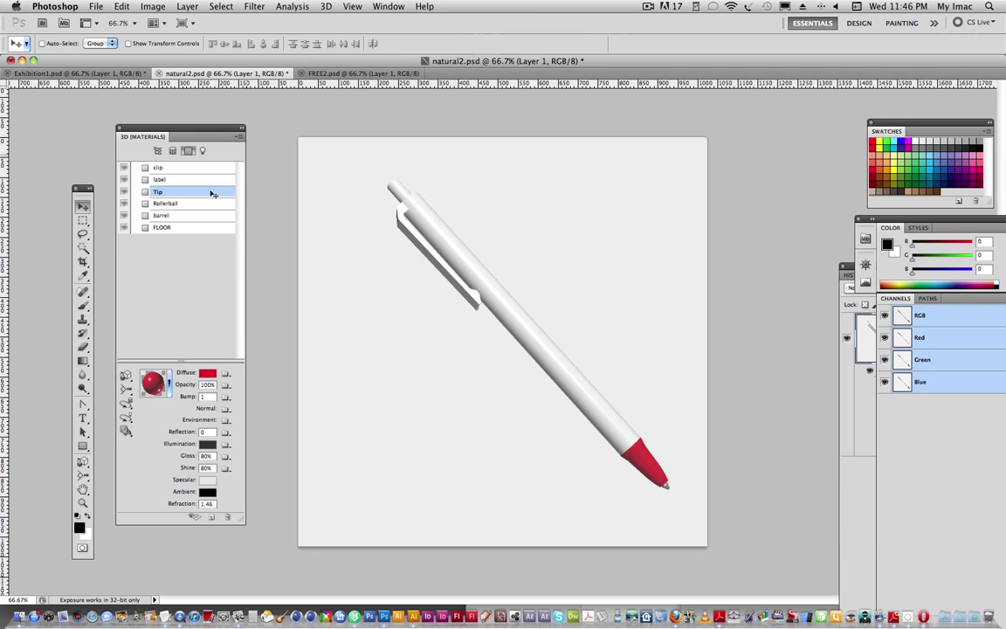
Step: Apply the same glossy red preset material to the pen's clip
{"action": "left_click", "coordinate": [158, 151]}
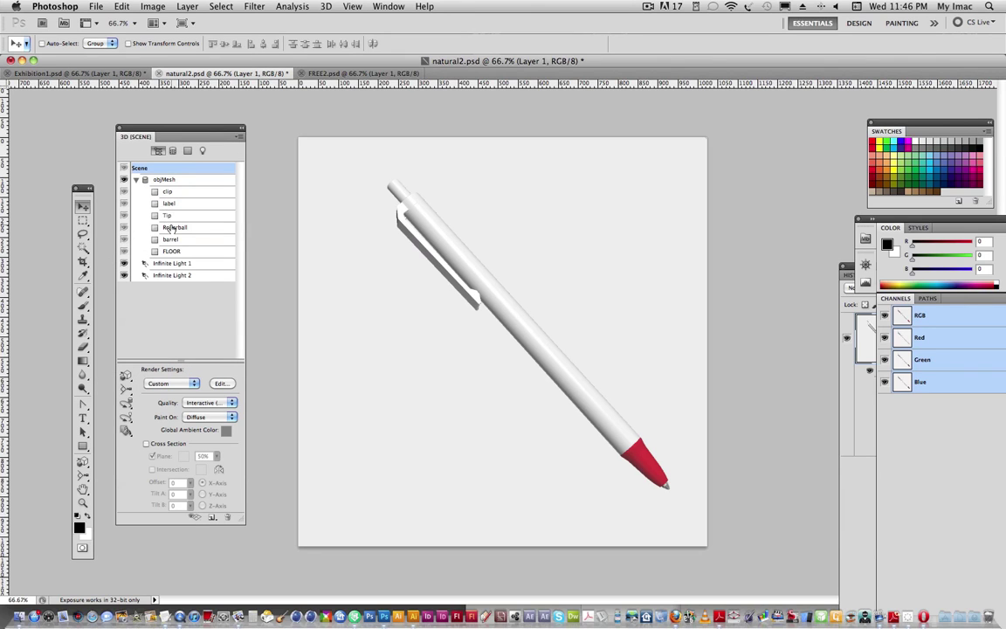
{"action": "left_click", "coordinate": [173, 192]}
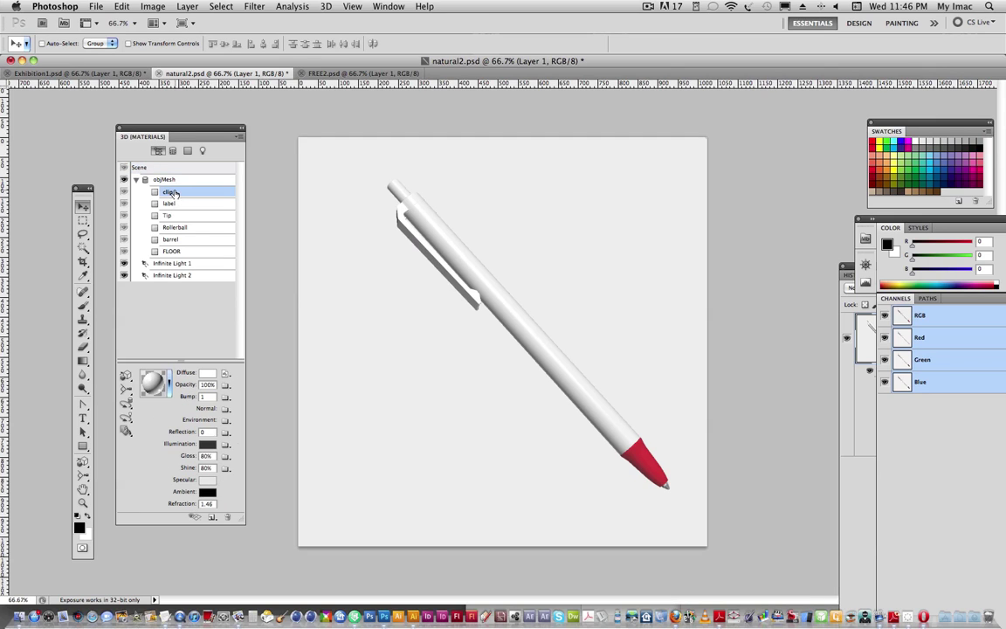
{"action": "left_click", "coordinate": [171, 385]}
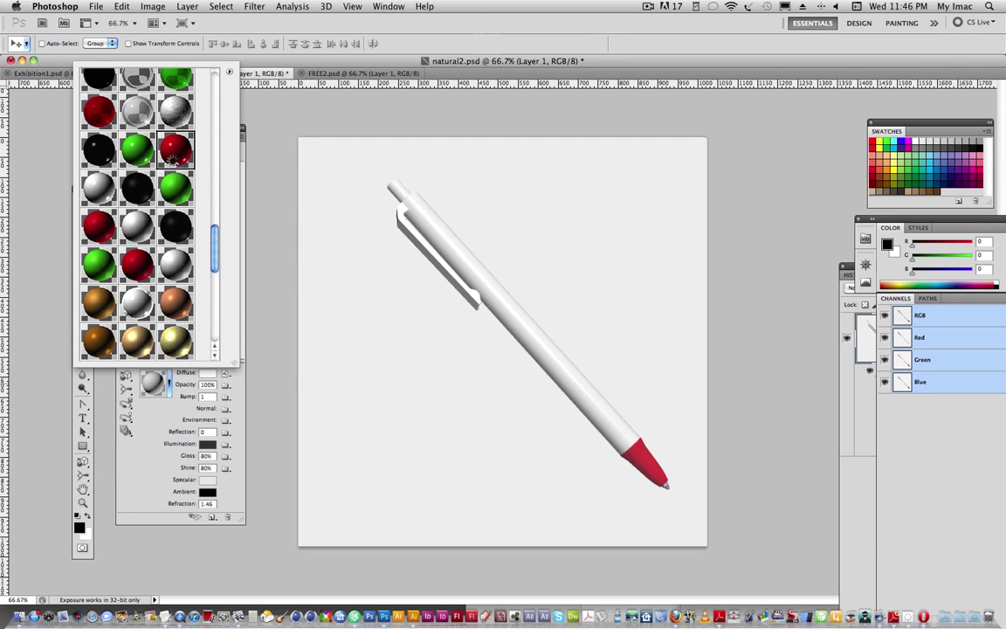
{"action": "left_click", "coordinate": [173, 153]}
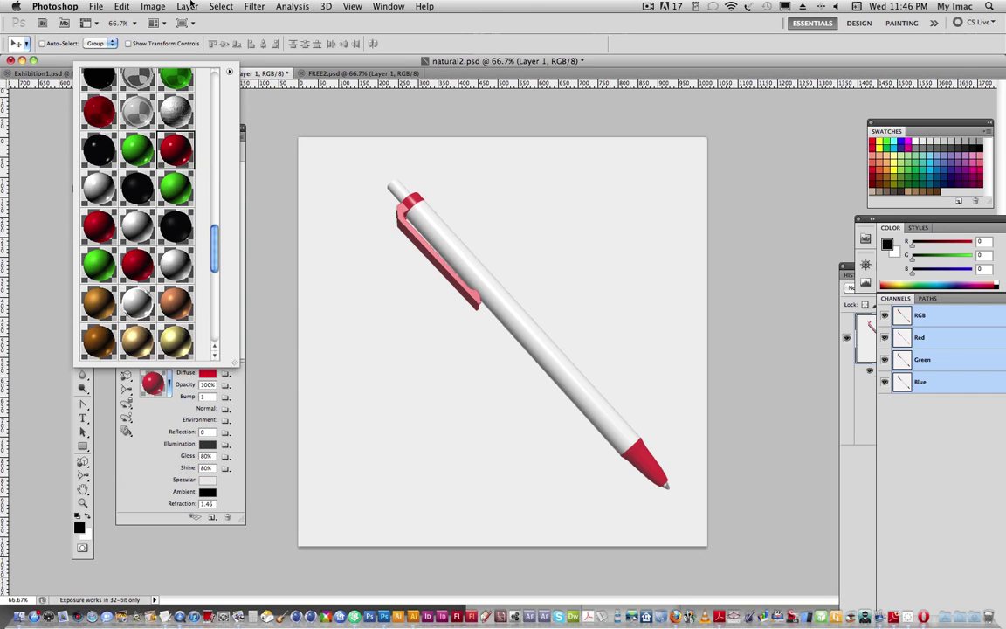
{"action": "left_click", "coordinate": [251, 177]}
{"action": "left_click", "coordinate": [251, 177]}
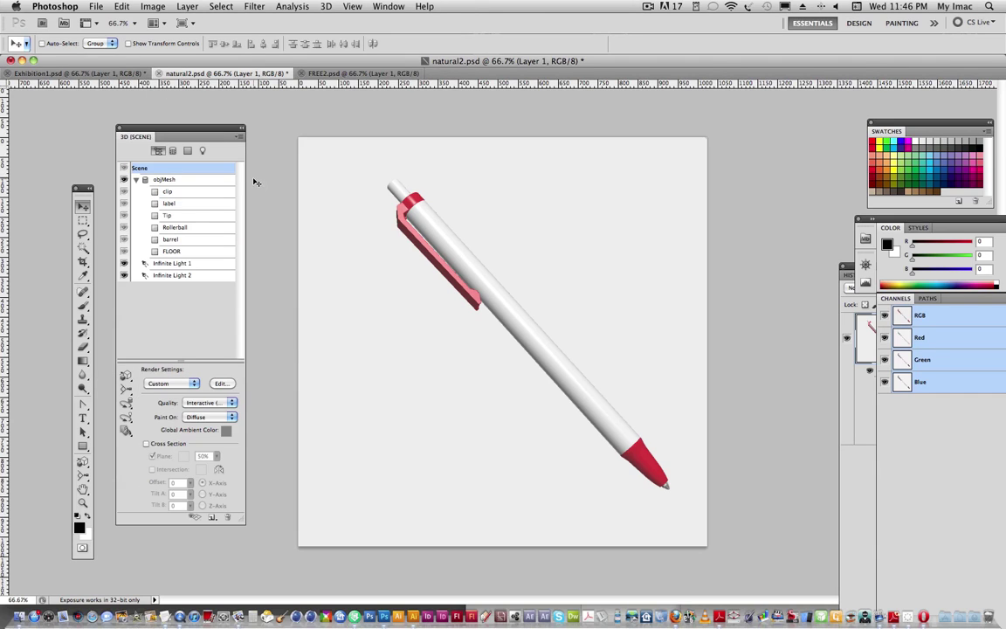
Step: Open the diffuse texture of the pen's label material for editing
{"action": "left_click", "coordinate": [186, 206]}
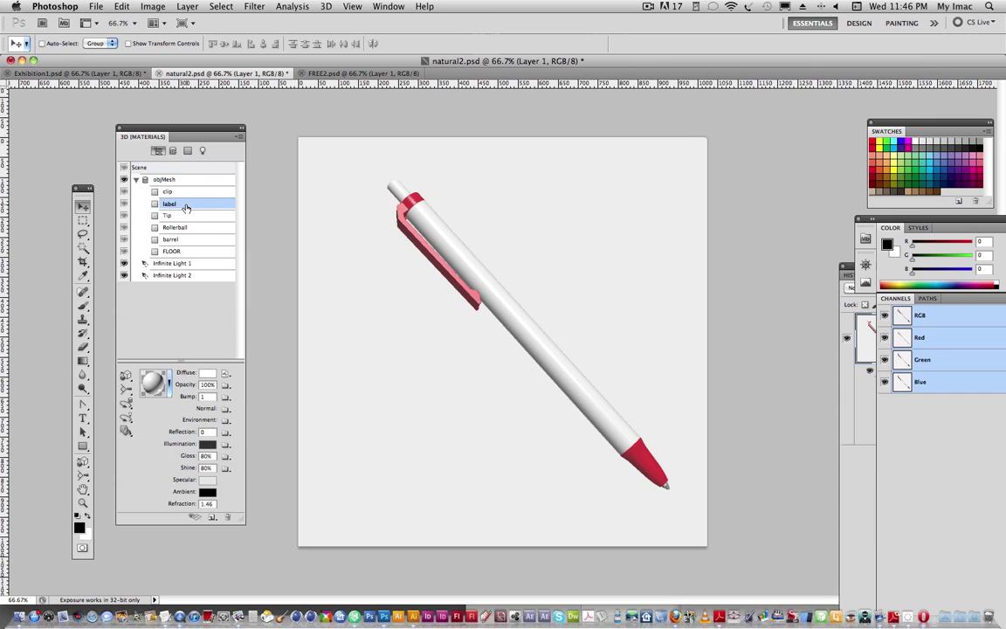
{"action": "left_click", "coordinate": [225, 374]}
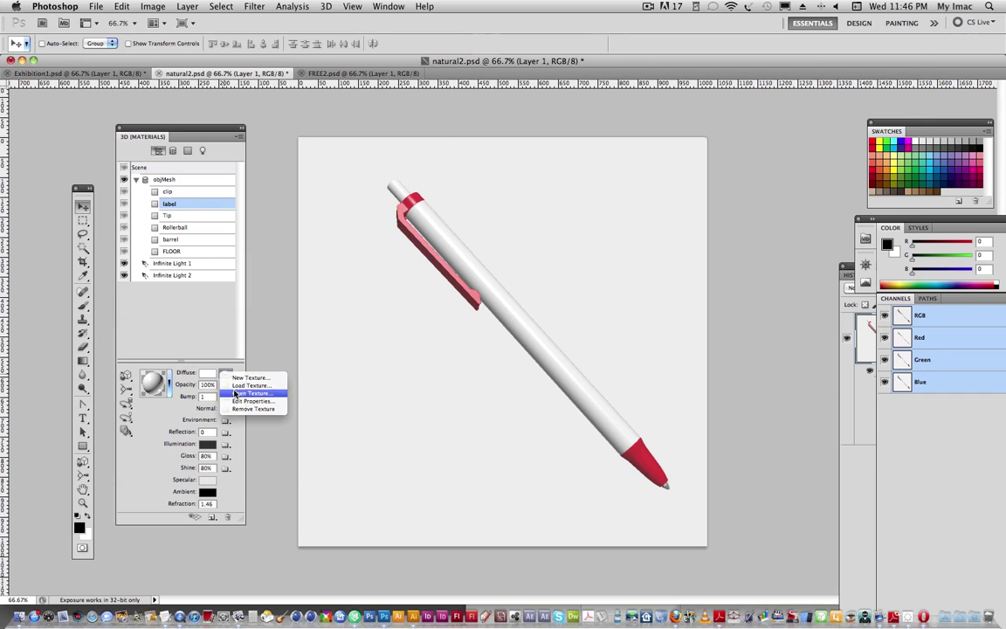
{"action": "left_click", "coordinate": [235, 393]}
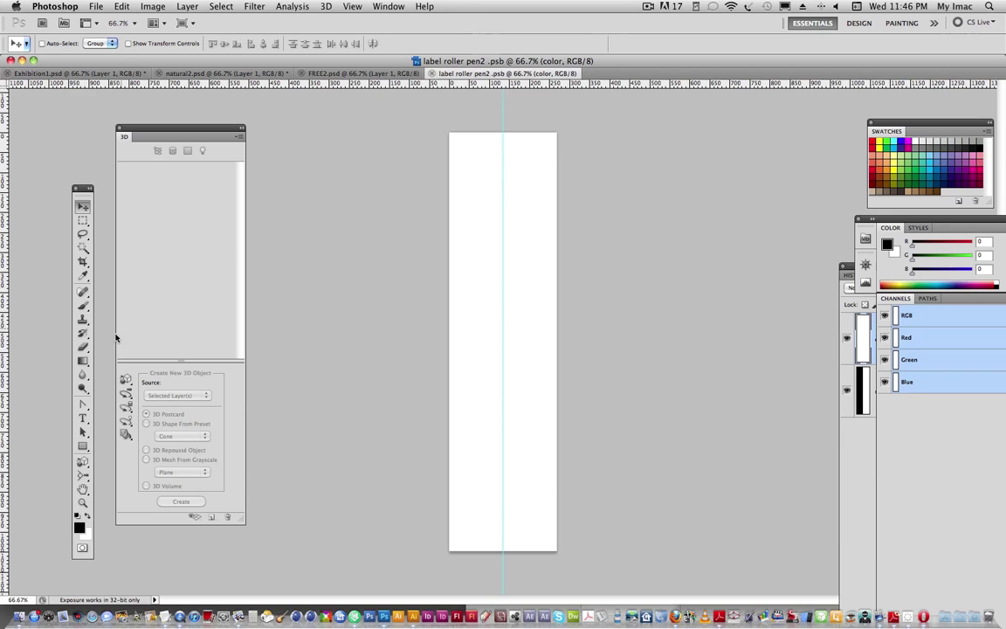
Step: Add the text JUICE to the label texture and color it red (ff0000)
{"action": "key", "text": "t"}
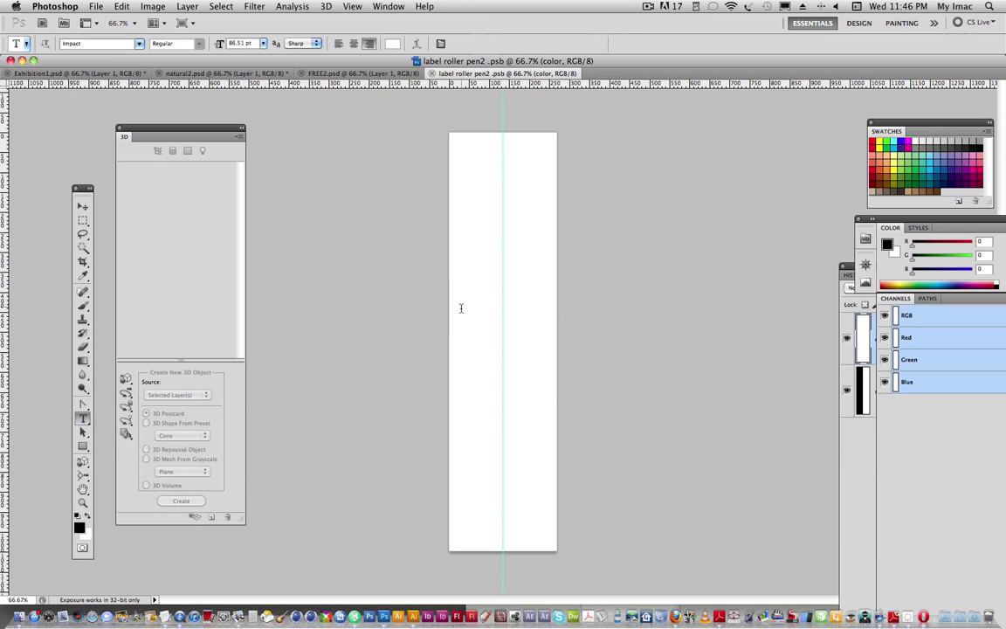
{"action": "left_click", "coordinate": [462, 309]}
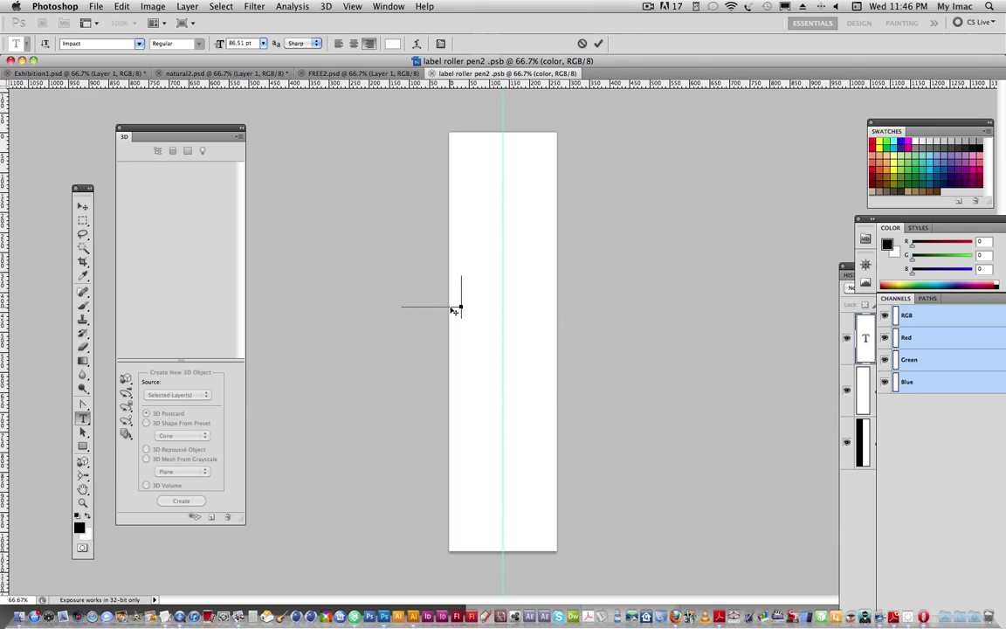
{"action": "key", "text": "super+v"}
{"action": "key", "text": "super+a"}
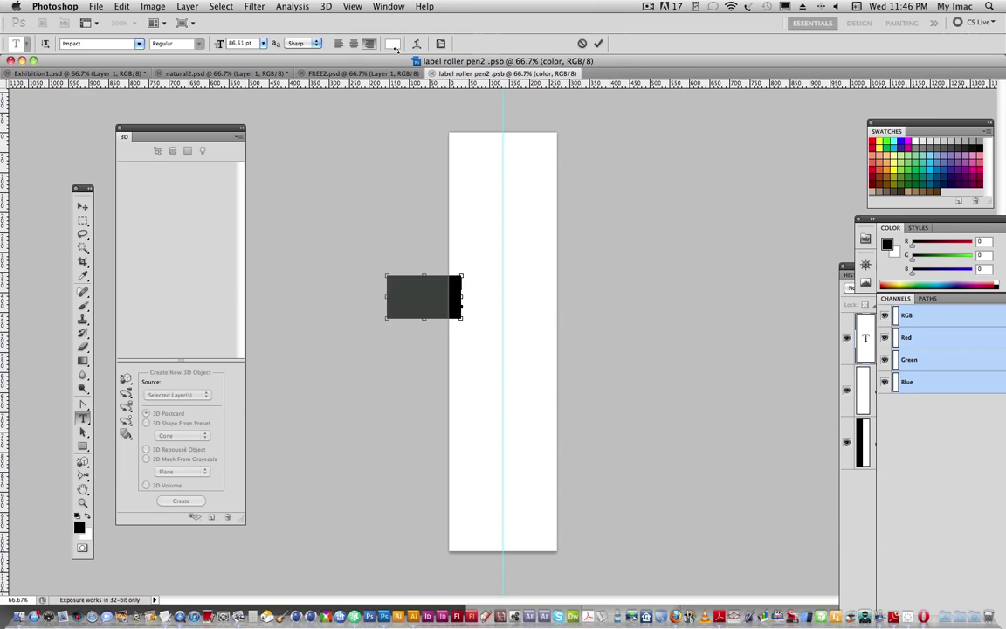
{"action": "left_click", "coordinate": [394, 46]}
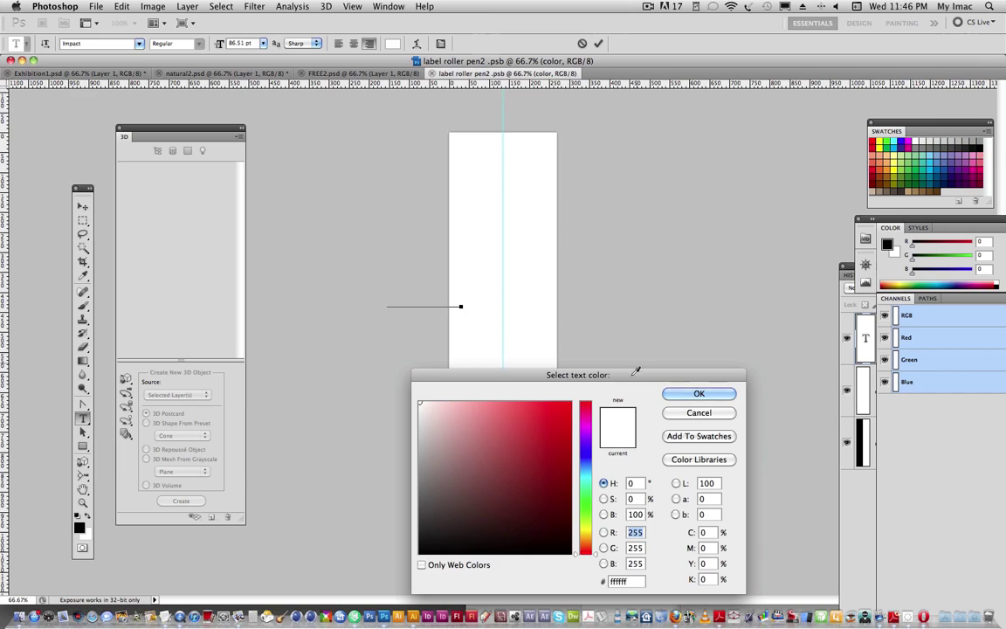
{"action": "left_click", "coordinate": [582, 398]}
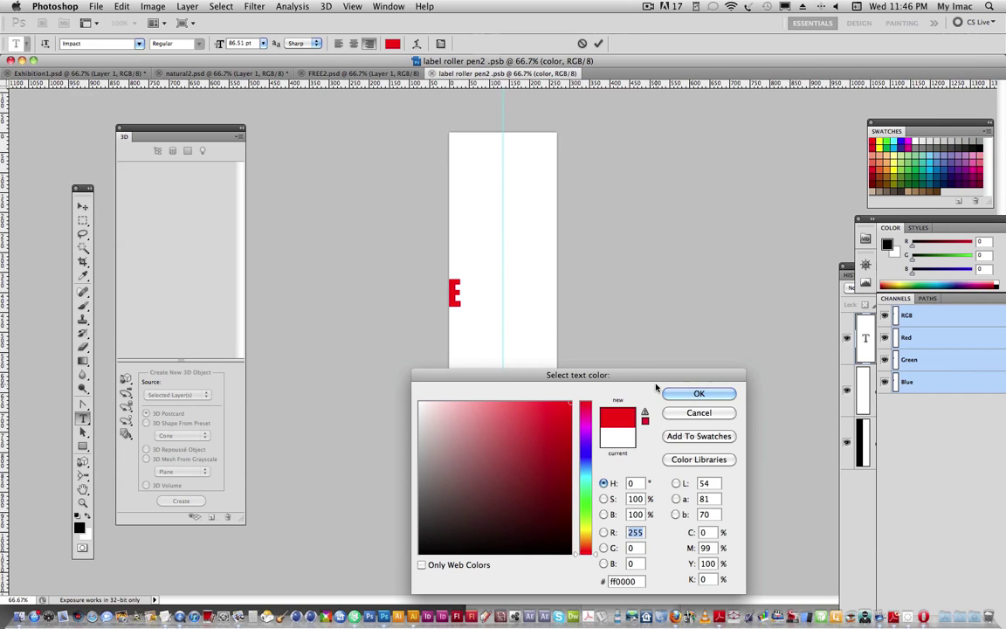
{"action": "left_click", "coordinate": [696, 394]}
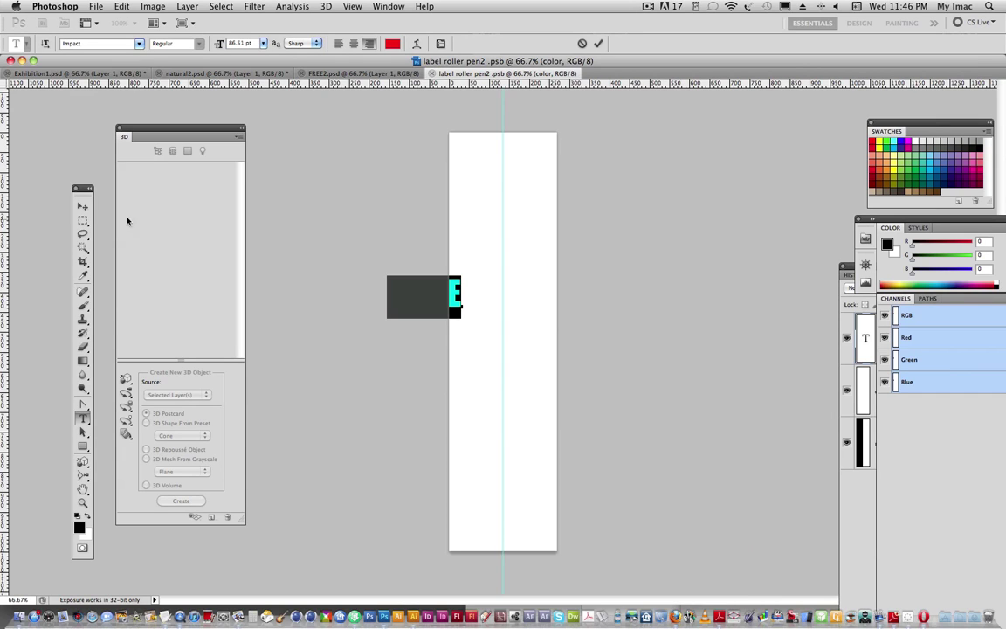
Step: Rotate the JUICE text 90° and place it just right of the vertical guide, around the label's mid-height
{"action": "left_click", "coordinate": [83, 206]}
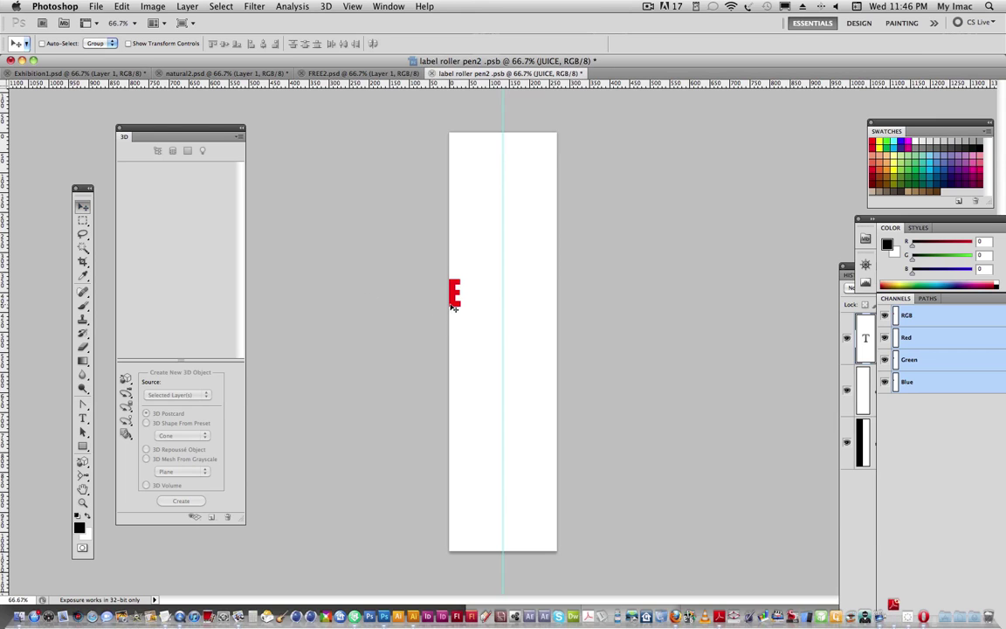
{"action": "left_click_drag", "start_coordinate": [454, 308], "coordinate": [482, 505]}
{"action": "key", "text": "ctrl+r"}
{"action": "key", "text": "ctrl+t"}
{"action": "left_click_drag", "start_coordinate": [509, 330], "coordinate": [528, 324]}
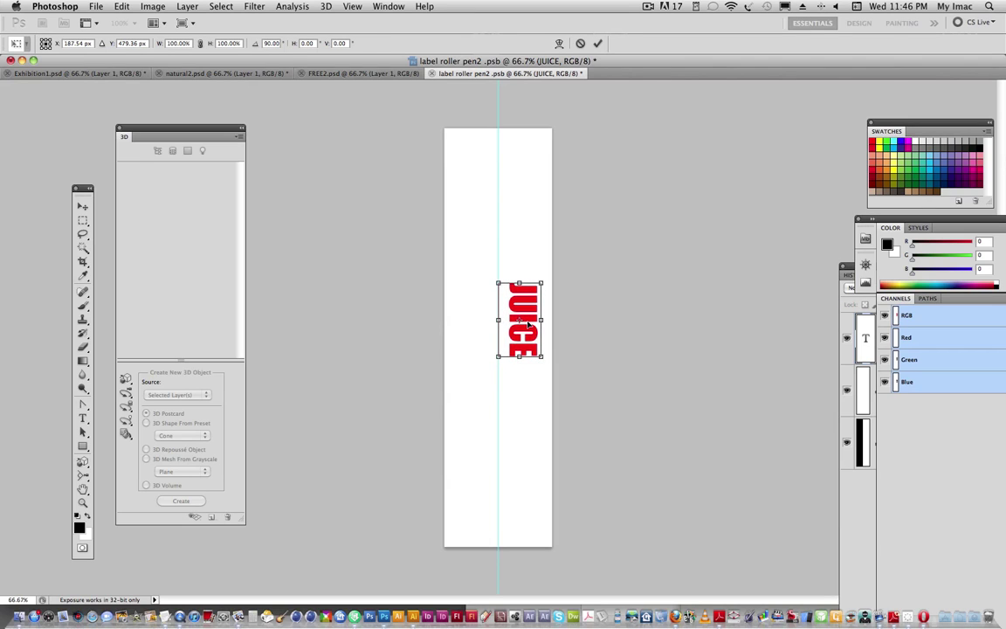
{"action": "key", "text": "Return"}
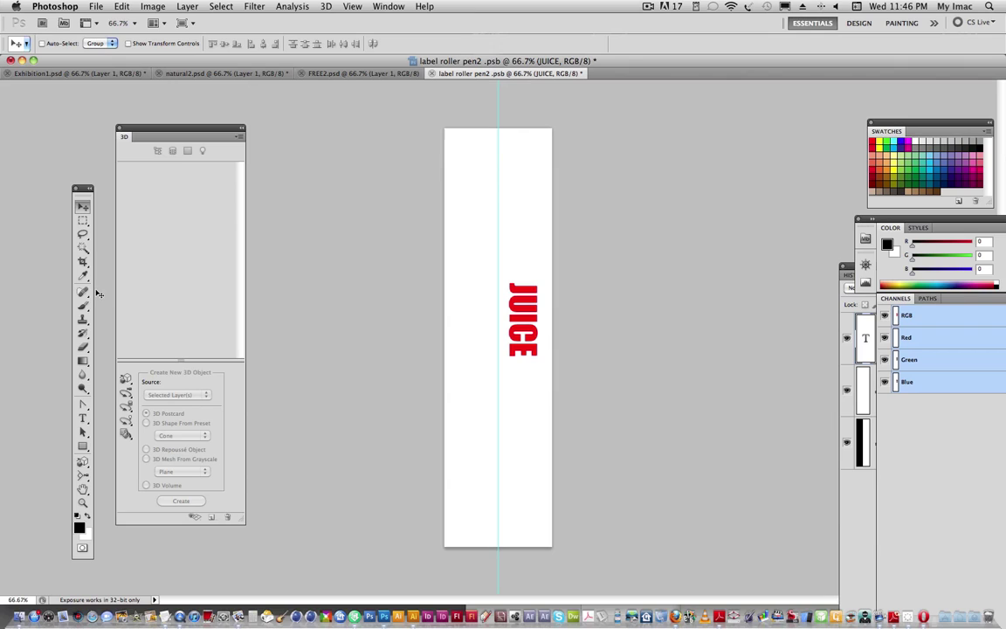
Step: Make a circular selection centered on the guide just below JUICE, and sample the text's red as the foreground color
{"action": "left_click", "coordinate": [84, 222]}
{"action": "left_click_drag", "start_coordinate": [82, 221], "coordinate": [107, 212]}
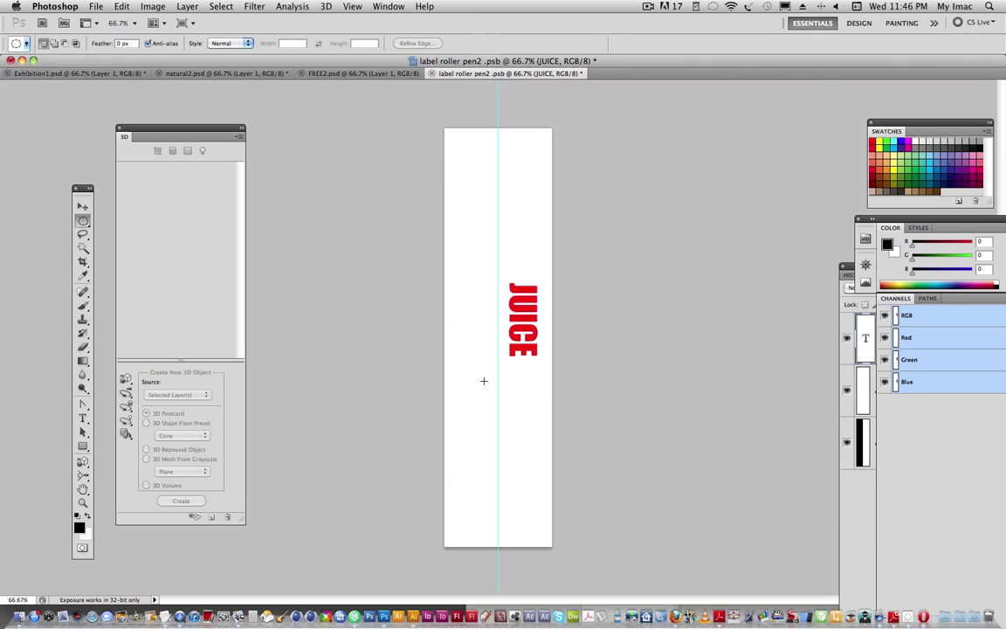
{"action": "left_click_drag", "start_coordinate": [459, 356], "coordinate": [509, 406]}
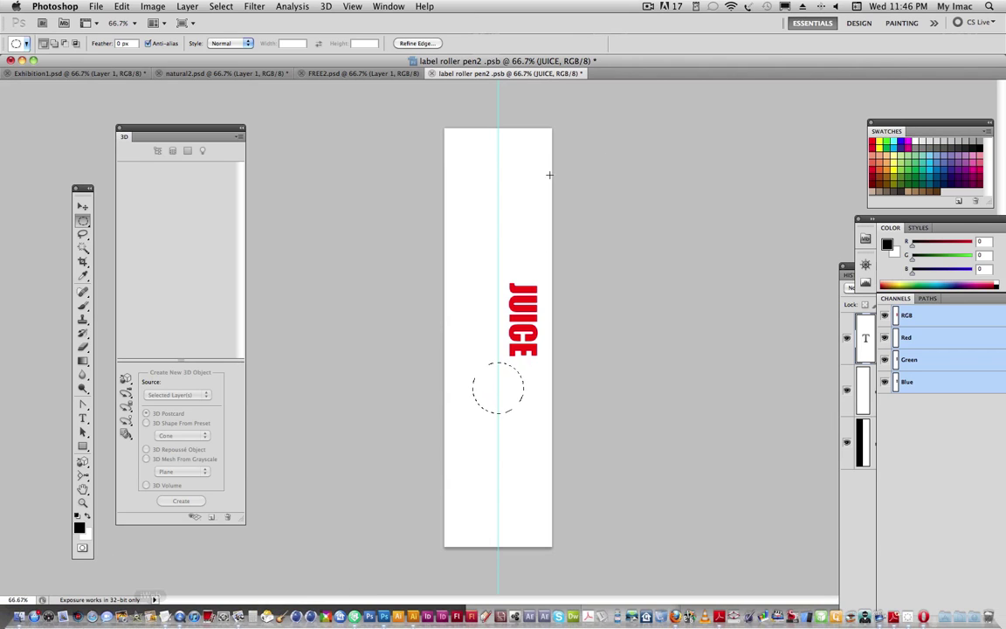
{"action": "left_click", "coordinate": [83, 276]}
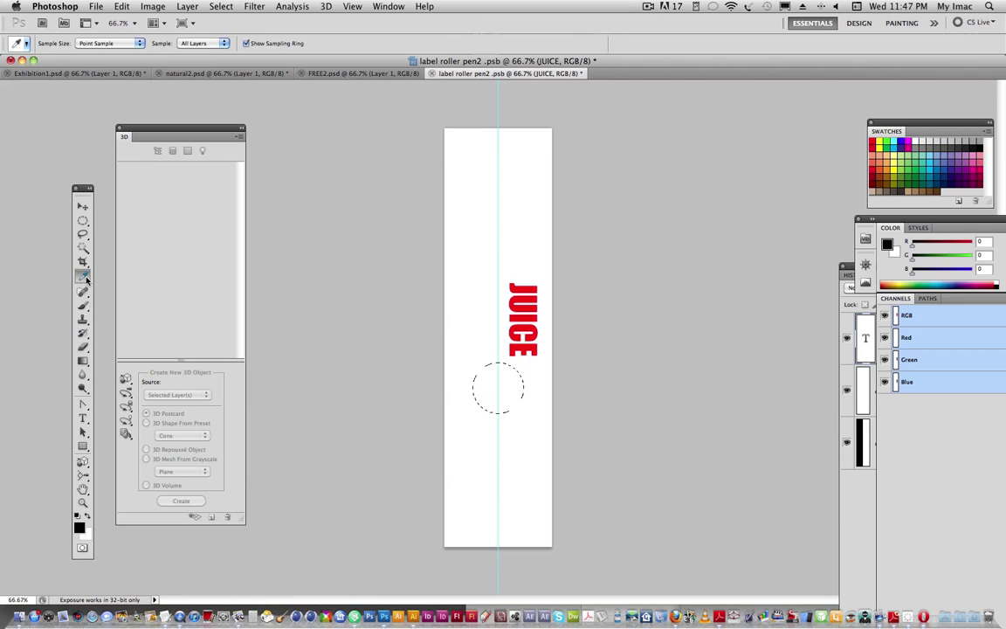
{"action": "left_click", "coordinate": [520, 296]}
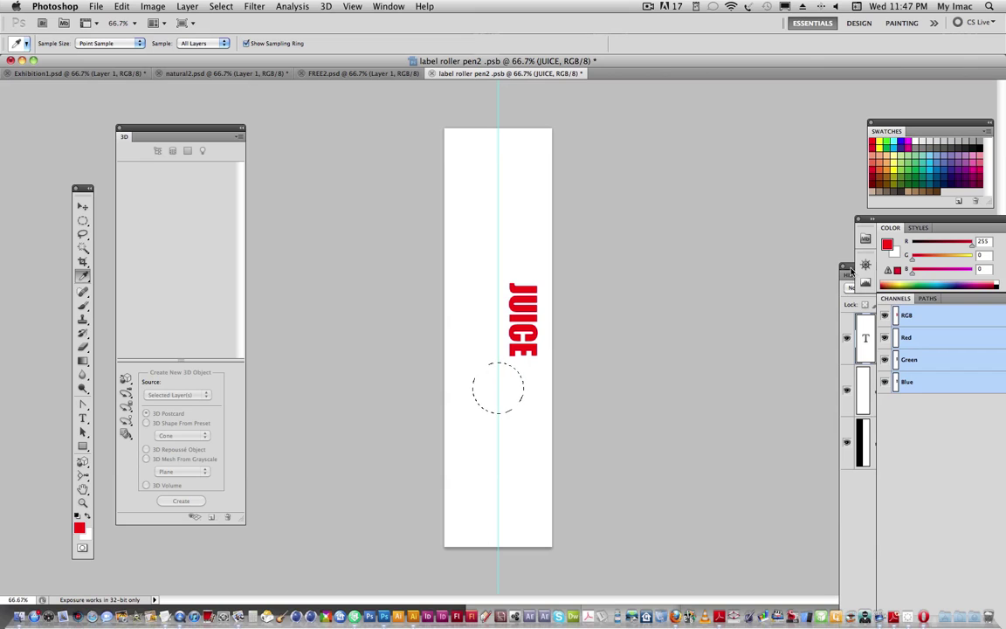
Step: Create a new layer above the JUICE text, fill the circular selection with the red foreground color, and clear the selection
{"action": "left_click_drag", "start_coordinate": [846, 267], "coordinate": [623, 187]}
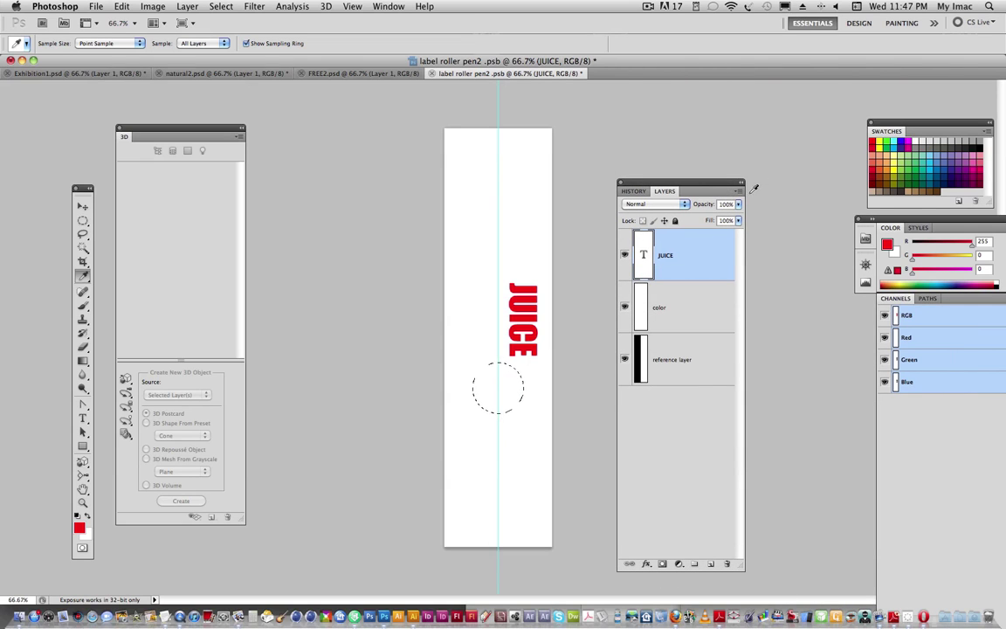
{"action": "left_click", "coordinate": [739, 190]}
{"action": "left_click", "coordinate": [769, 199]}
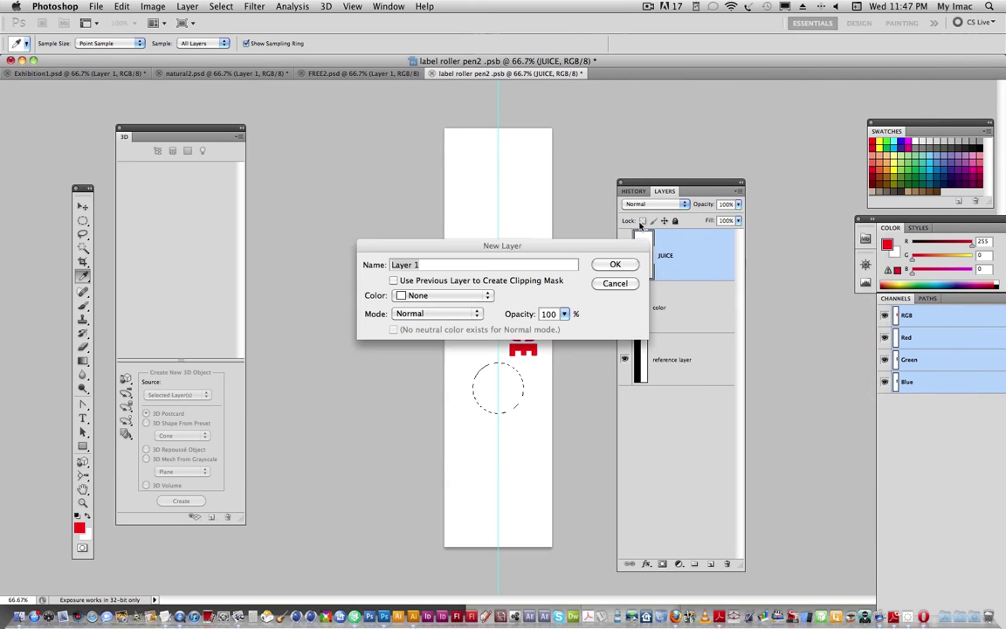
{"action": "left_click", "coordinate": [616, 263]}
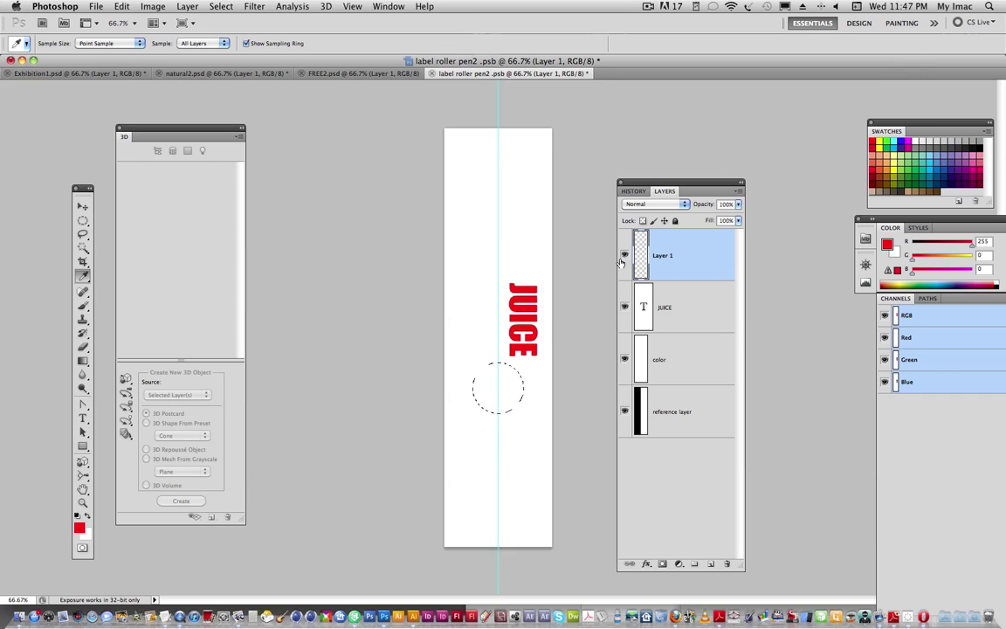
{"action": "key", "text": "alt+BackSpace"}
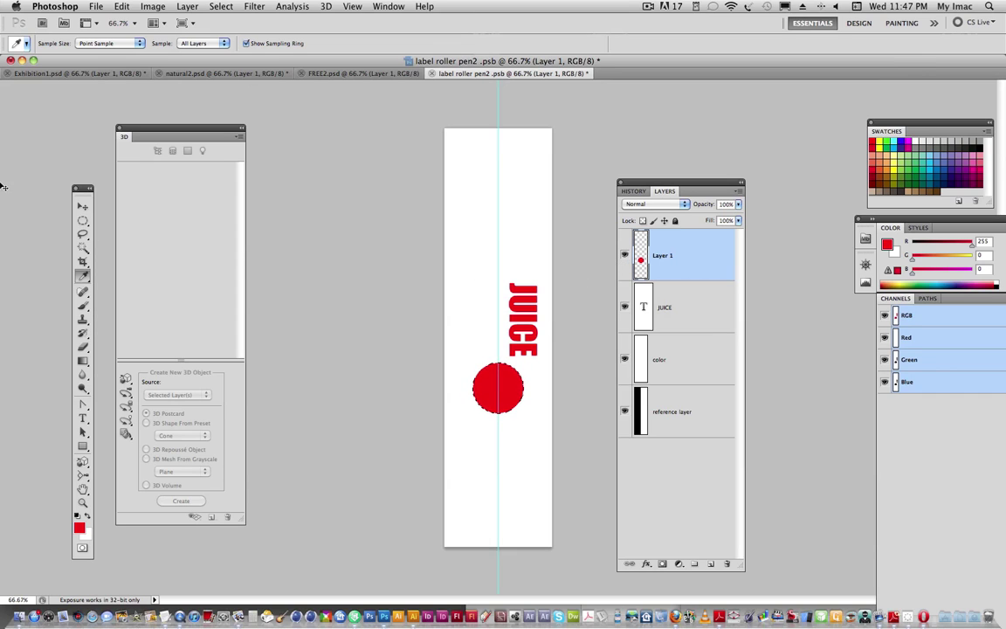
{"action": "left_click", "coordinate": [83, 220]}
{"action": "left_click", "coordinate": [564, 253]}
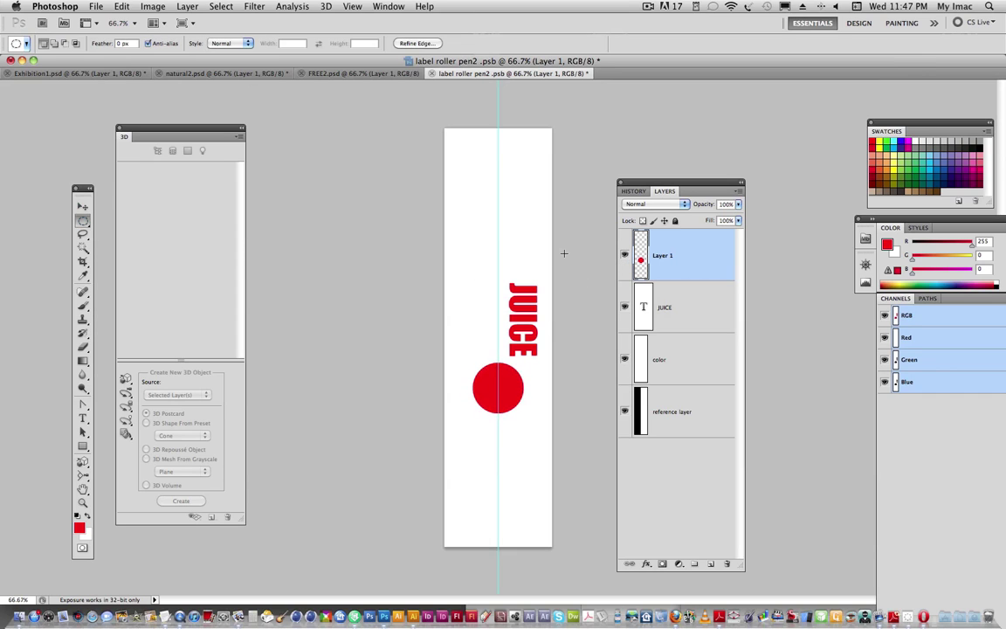
{"action": "left_click_drag", "start_coordinate": [511, 149], "coordinate": [589, 242]}
{"action": "key", "text": "ctrl+j"}
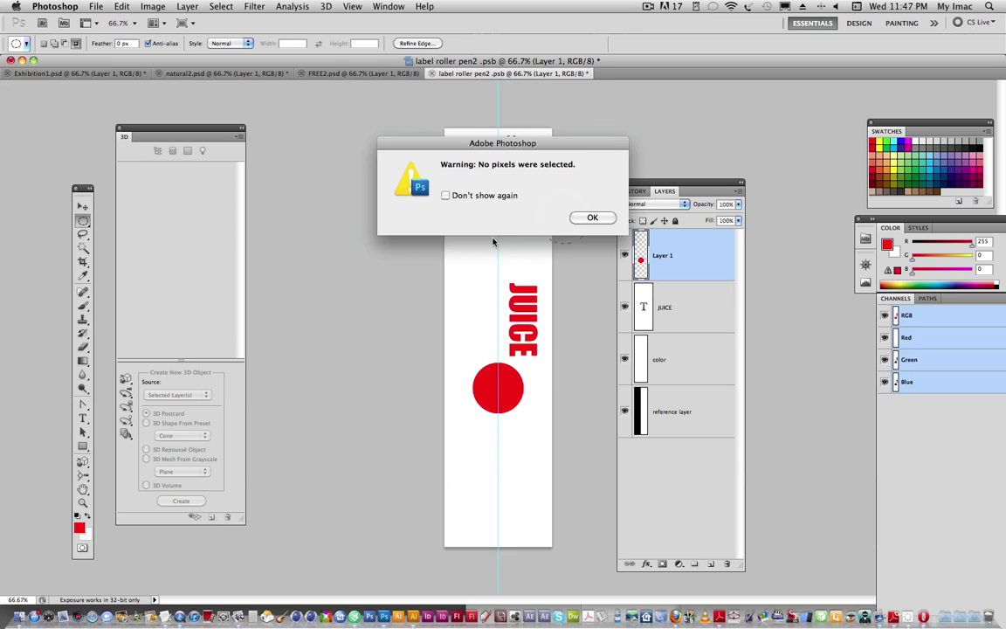
{"action": "left_click", "coordinate": [592, 218]}
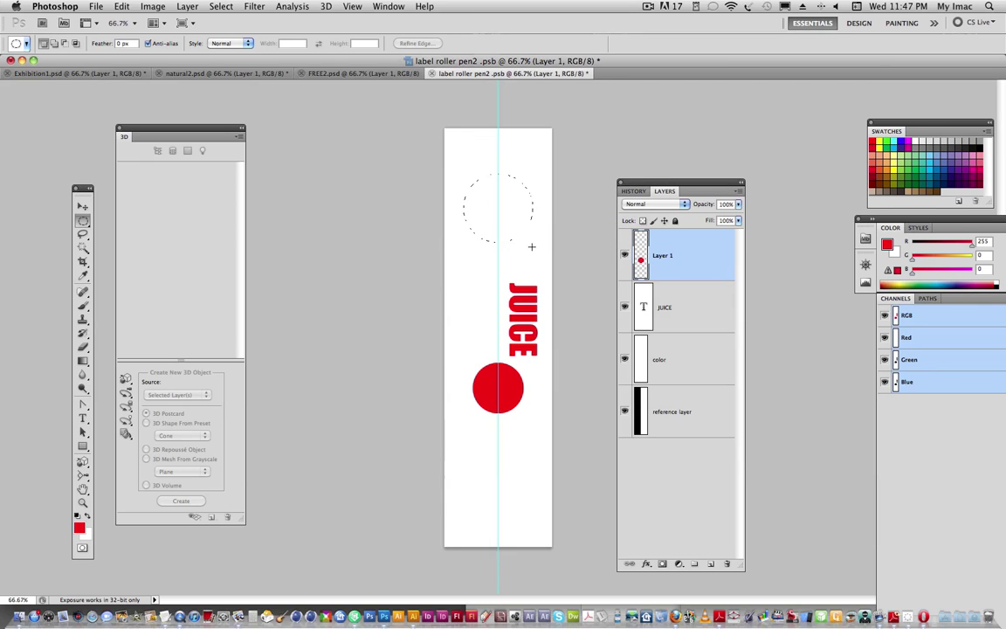
Step: Draw a red-filled circle centered on the guide above JUICE, somewhat larger than the circle below the text
{"action": "left_click_drag", "start_coordinate": [531, 246], "coordinate": [464, 173]}
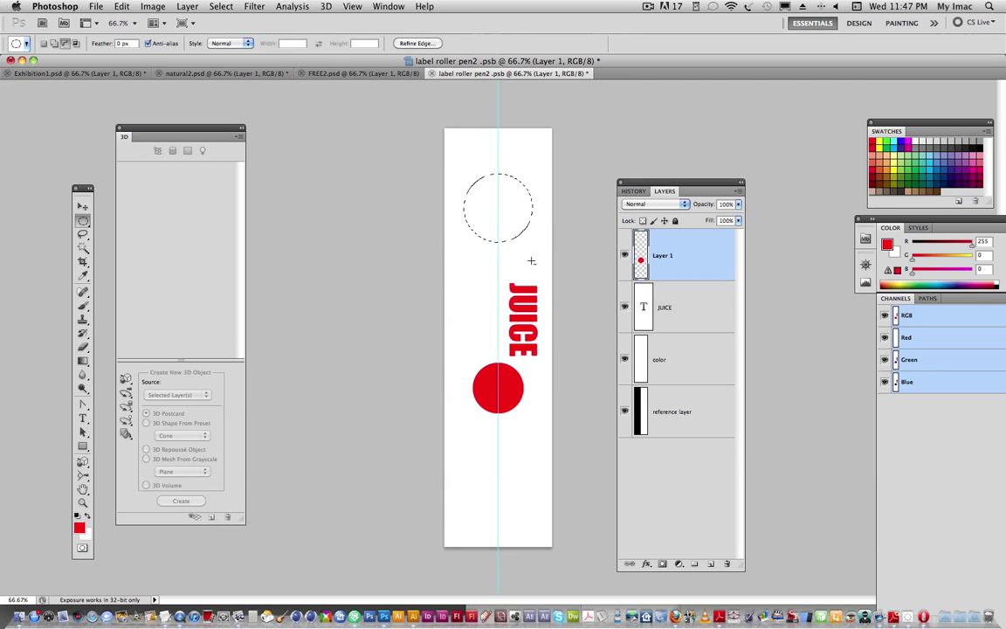
{"action": "mouse_move", "coordinate": [529, 259]}
{"action": "left_mouse_down"}
{"action": "mouse_move", "coordinate": [545, 278]}
{"action": "mouse_move", "coordinate": [530, 260]}
{"action": "left_mouse_up"}
{"action": "key", "text": "alt+BackSpace"}
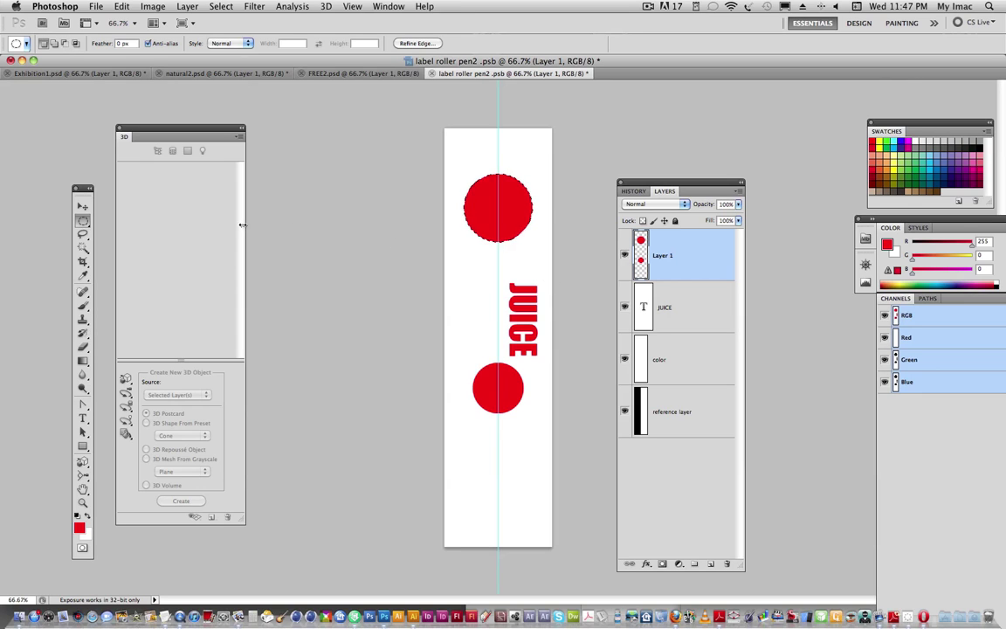
Step: Add two small red-filled circles right of the guide, one just above JUICE and one at the label's upper edge
{"action": "left_click_drag", "start_coordinate": [519, 255], "coordinate": [542, 272]}
{"action": "key", "text": "alt+BackSpace"}
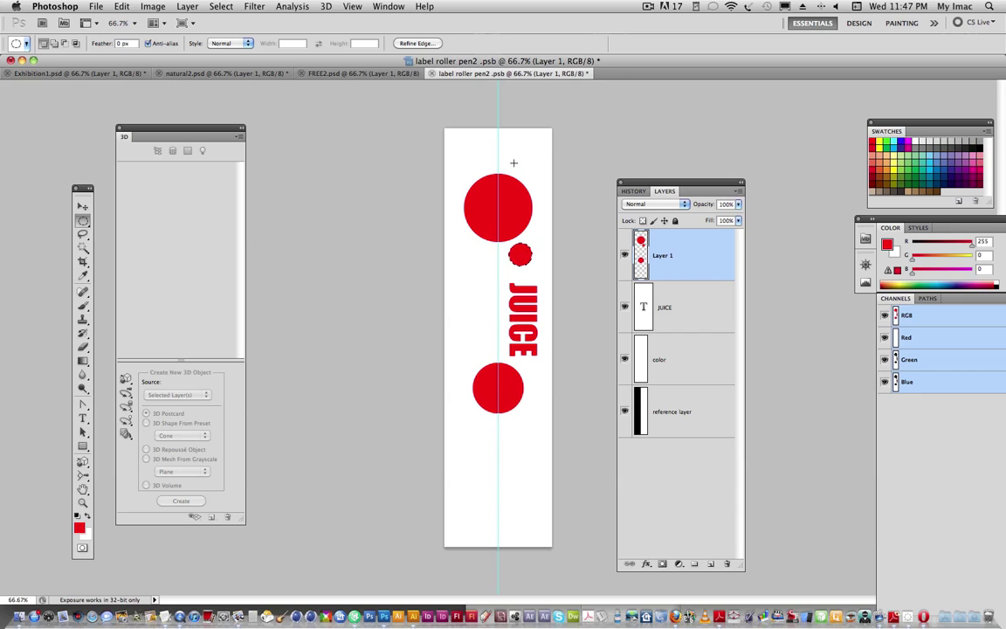
{"action": "left_click_drag", "start_coordinate": [533, 142], "coordinate": [546, 161]}
{"action": "key", "text": "alt+BackSpace"}
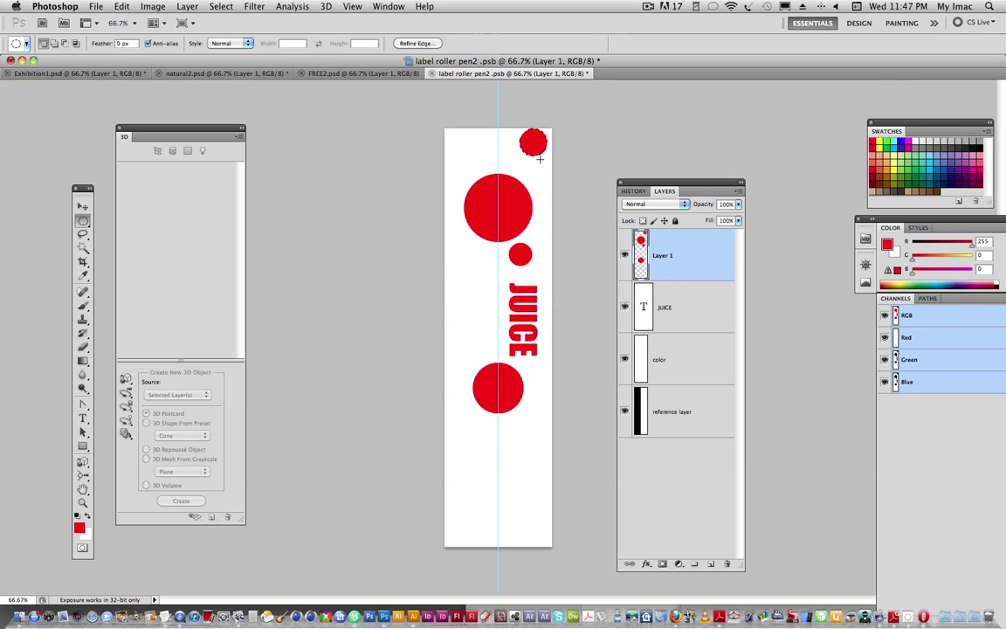
Step: Fill three red circles on the label's lower part: a medium one right of the guide, a large one overlapping the left edge, and a small one at the right edge
{"action": "left_click", "coordinate": [531, 454]}
{"action": "left_click_drag", "start_coordinate": [547, 473], "coordinate": [548, 473]}
{"action": "key", "text": "alt+BackSpace"}
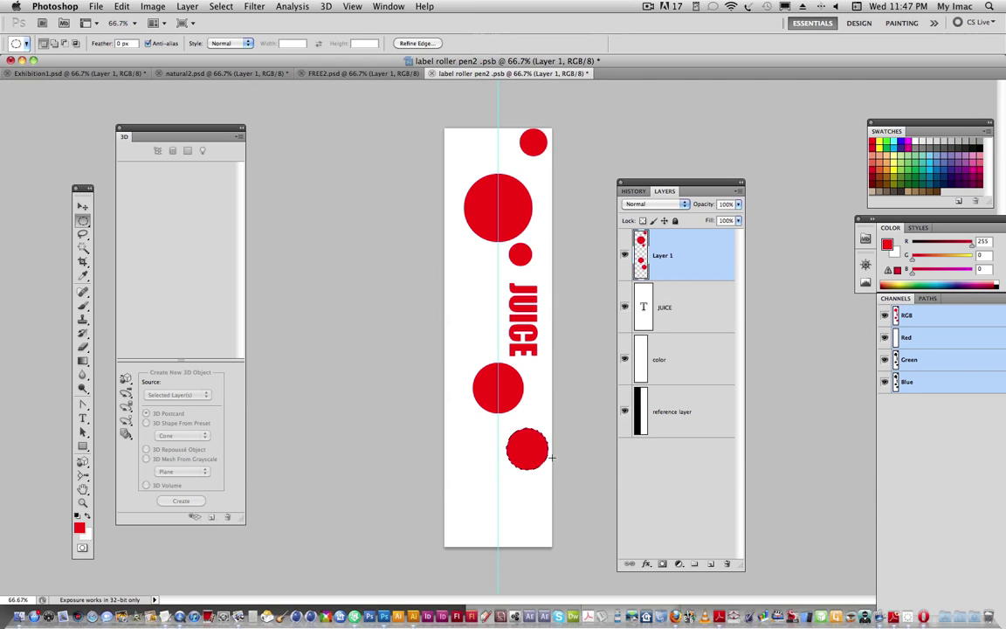
{"action": "left_click", "coordinate": [478, 505]}
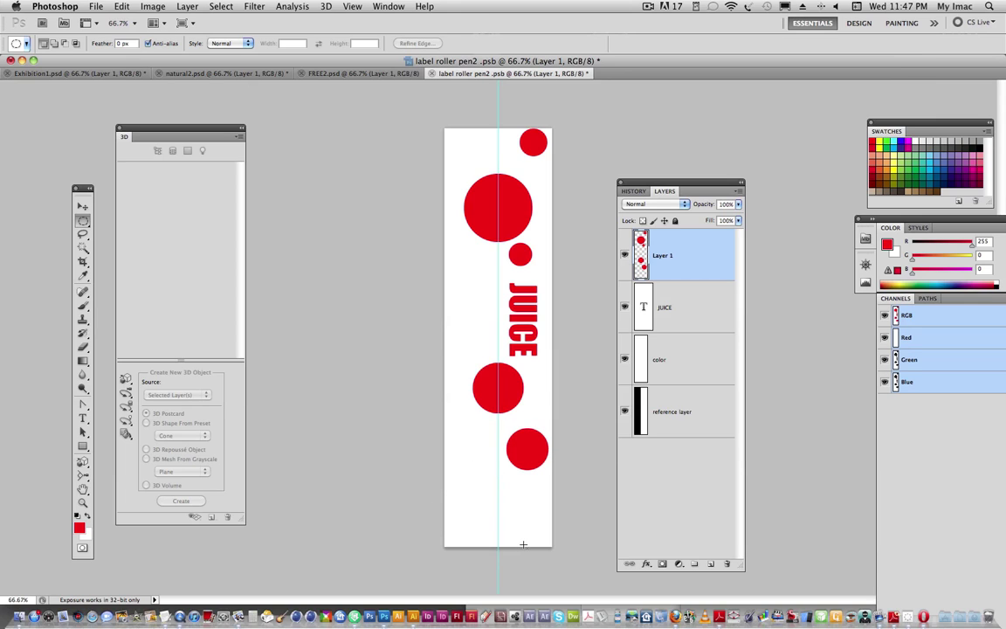
{"action": "left_click_drag", "start_coordinate": [523, 544], "coordinate": [437, 464]}
{"action": "key", "text": "alt+BackSpace"}
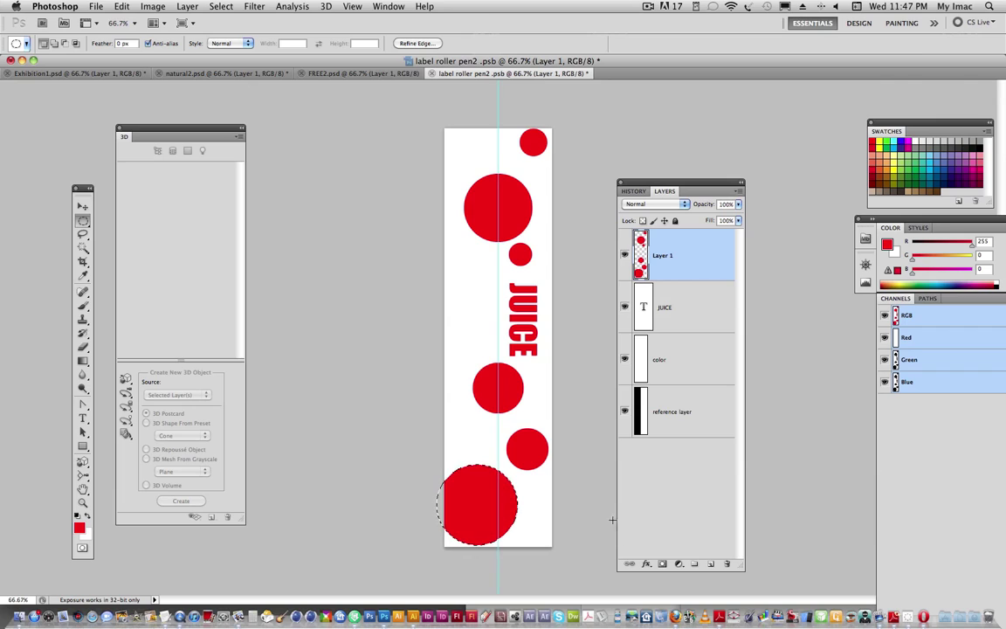
{"action": "left_click", "coordinate": [541, 495]}
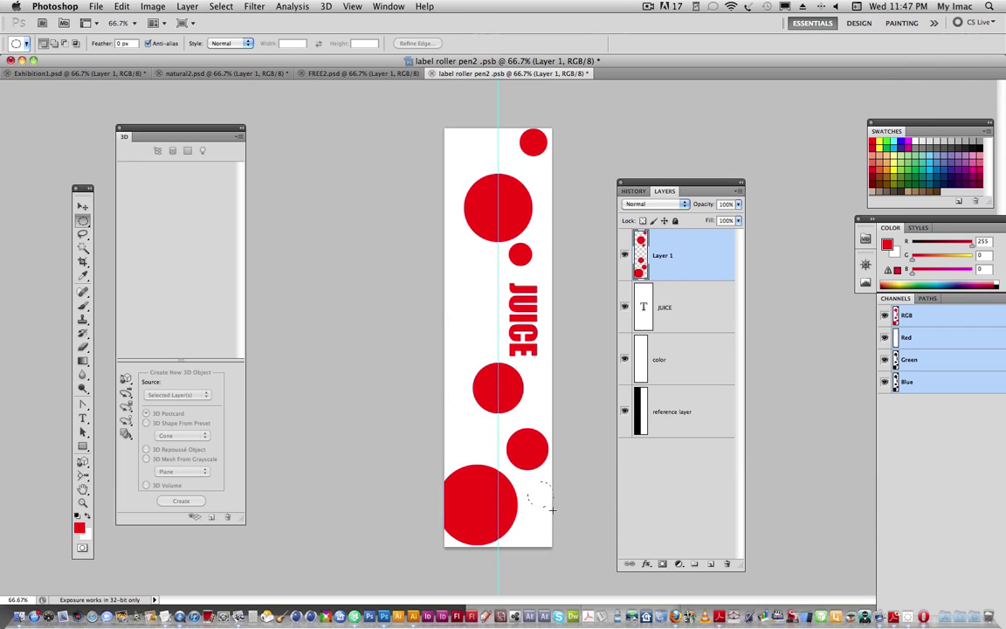
{"action": "left_click_drag", "start_coordinate": [552, 509], "coordinate": [553, 509]}
{"action": "key", "text": "alt+BackSpace"}
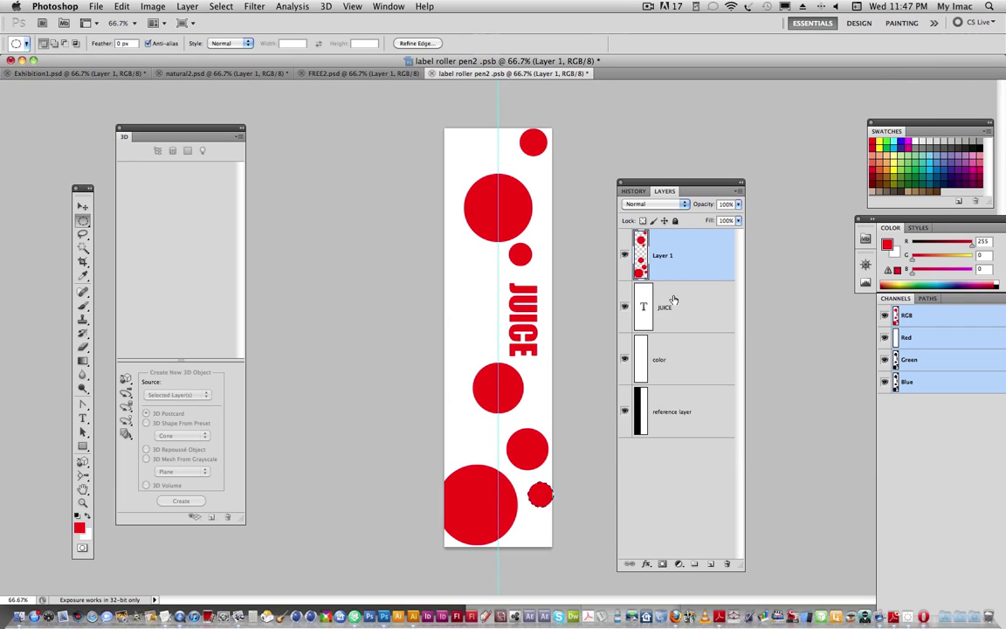
Step: Save and close the label texture, and clear the layer list away from the pen
{"action": "left_click", "coordinate": [431, 74]}
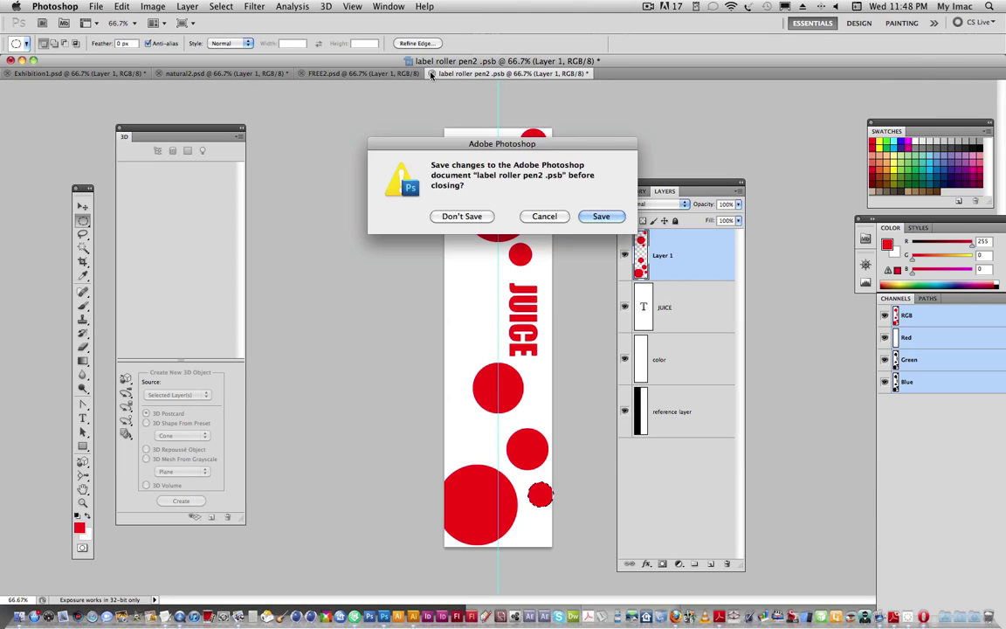
{"action": "left_click", "coordinate": [599, 215]}
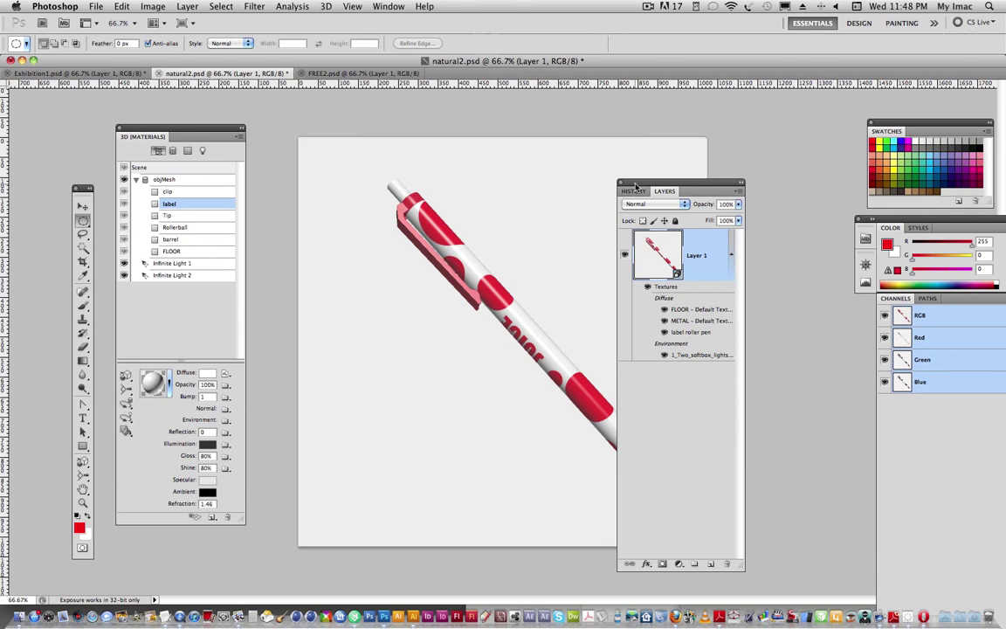
{"action": "left_click_drag", "start_coordinate": [636, 184], "coordinate": [705, 192]}
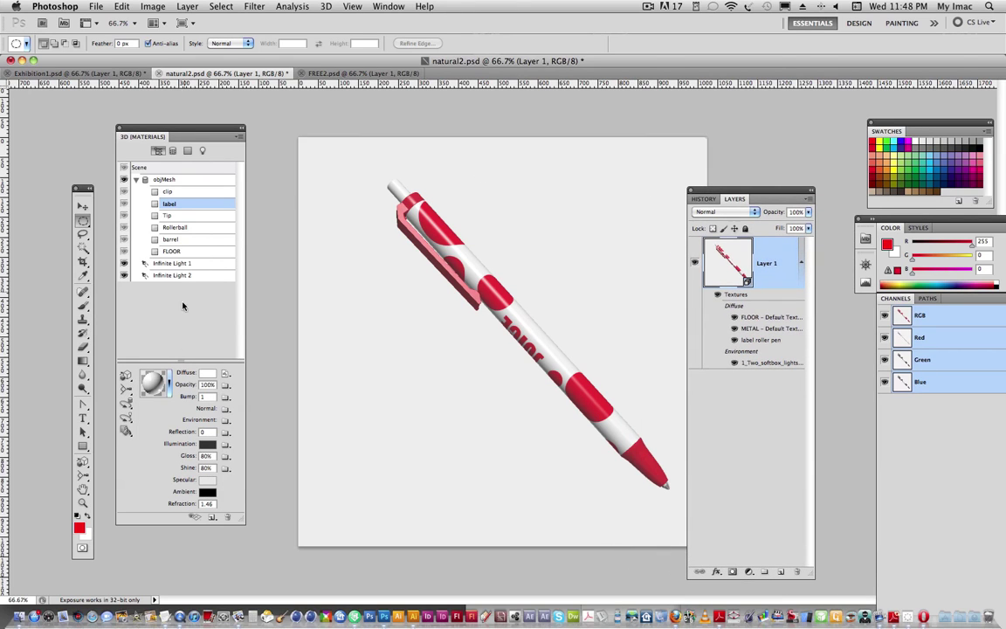
Step: Reopen the label's diffuse texture and move the JUICE text left so it is centered on the vertical guide
{"action": "left_click", "coordinate": [224, 373]}
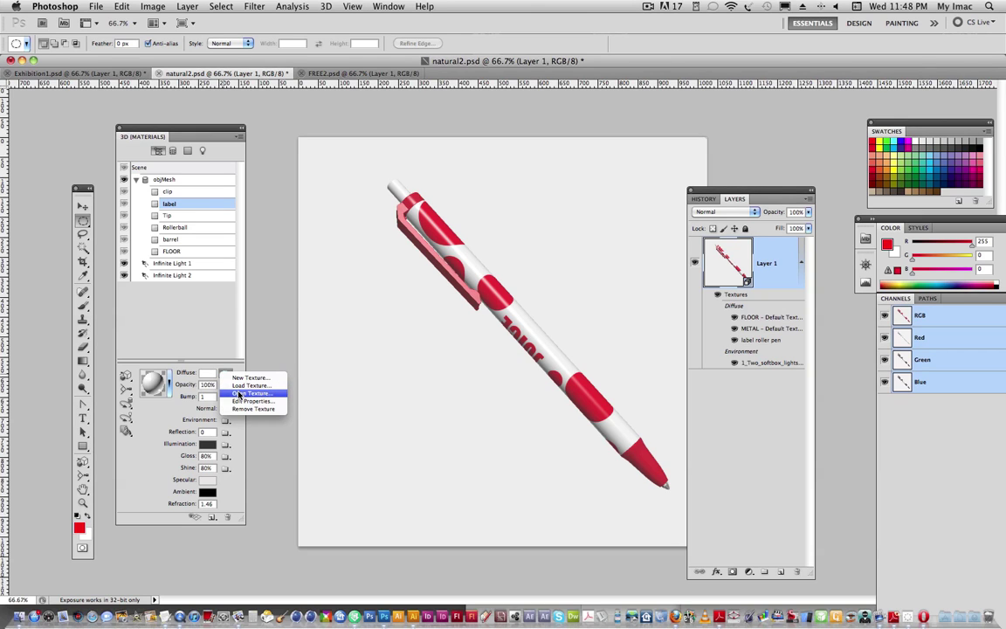
{"action": "left_click", "coordinate": [240, 394]}
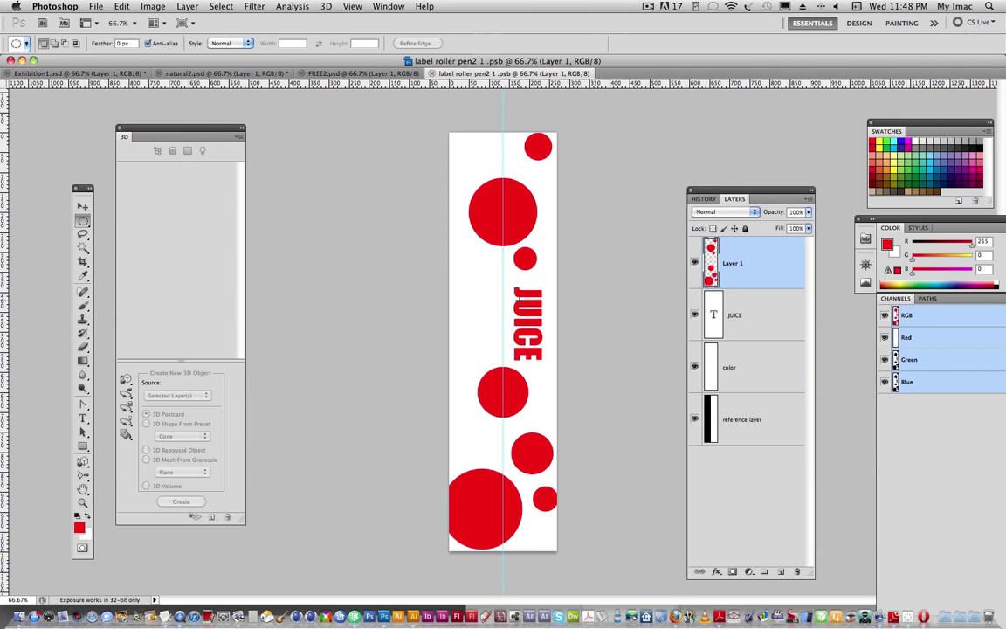
{"action": "left_click", "coordinate": [83, 206]}
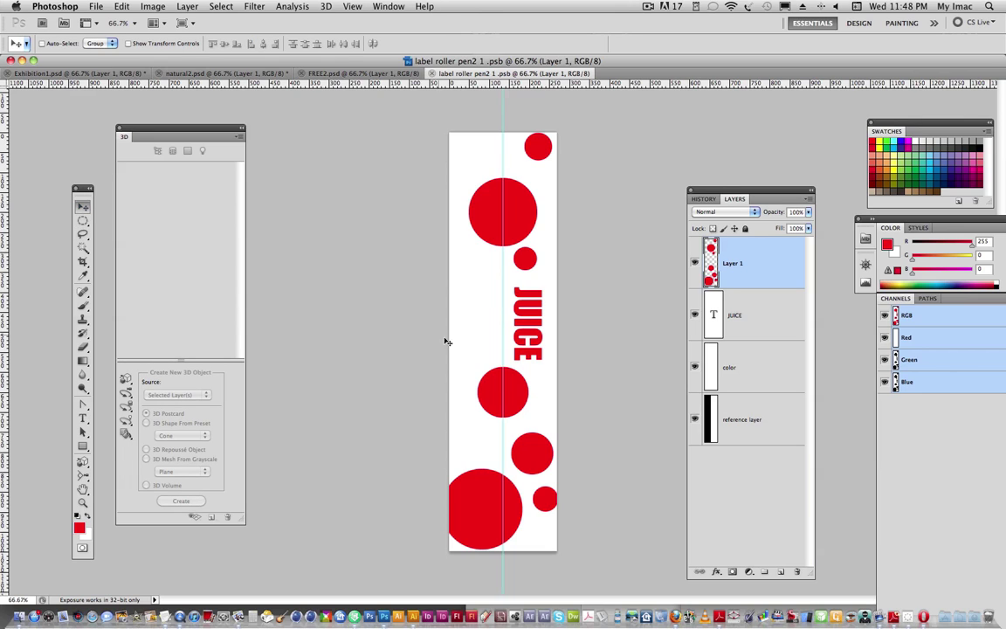
{"action": "left_click", "coordinate": [753, 316]}
{"action": "left_click_drag", "start_coordinate": [545, 351], "coordinate": [513, 347]}
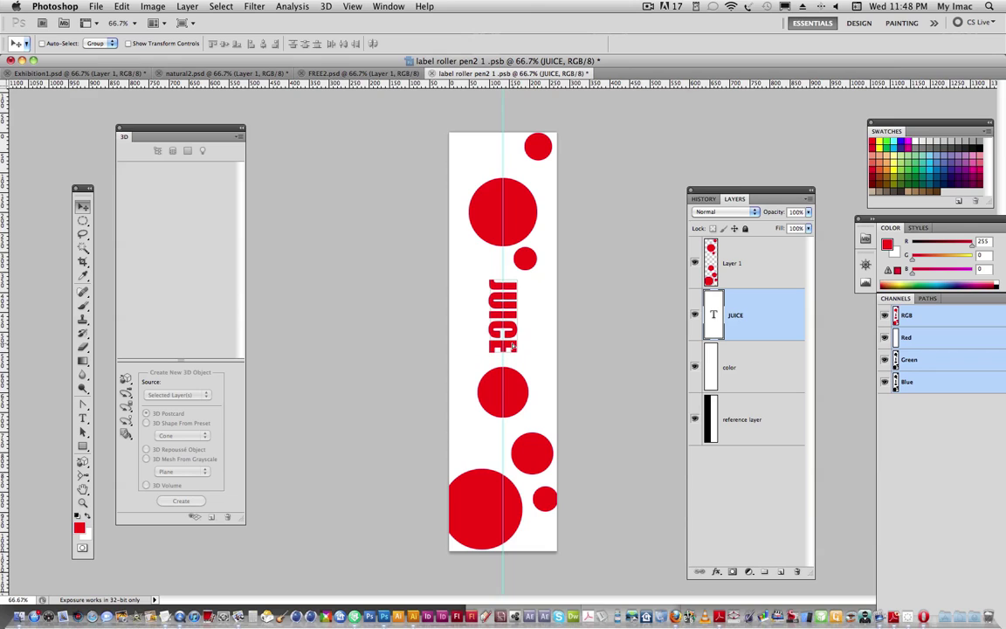
Step: Save and close the edited label texture to update the JUICE text on the pen
{"action": "left_click", "coordinate": [431, 75]}
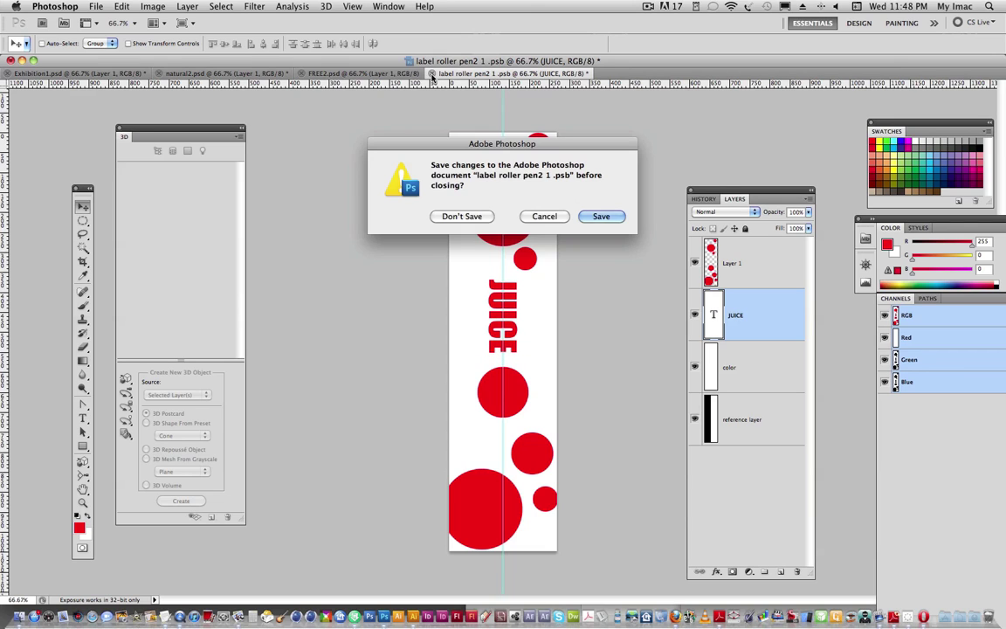
{"action": "left_click", "coordinate": [603, 217]}
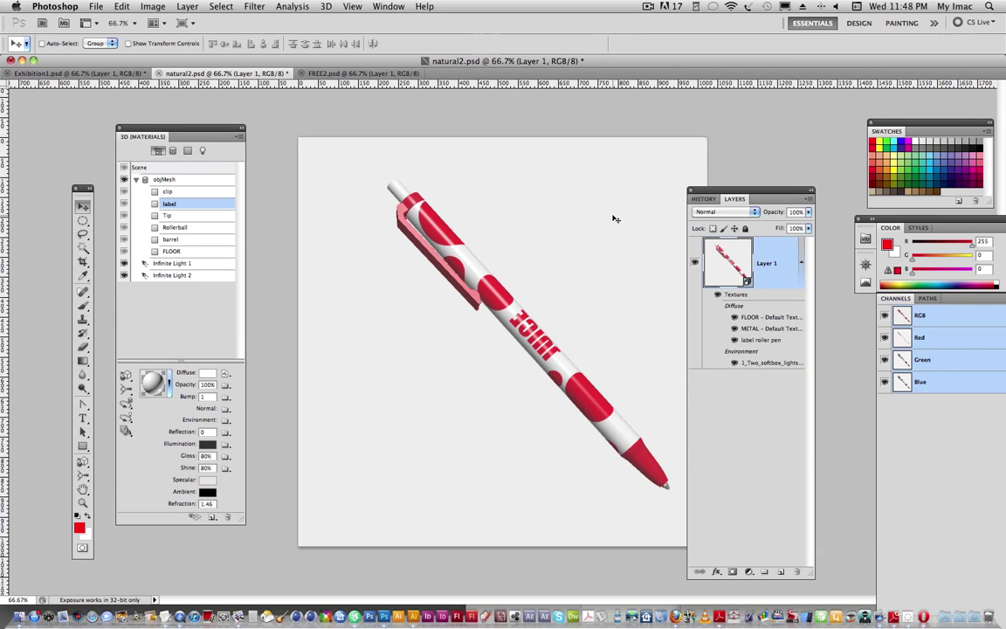
{"action": "left_click_drag", "start_coordinate": [739, 191], "coordinate": [752, 168]}
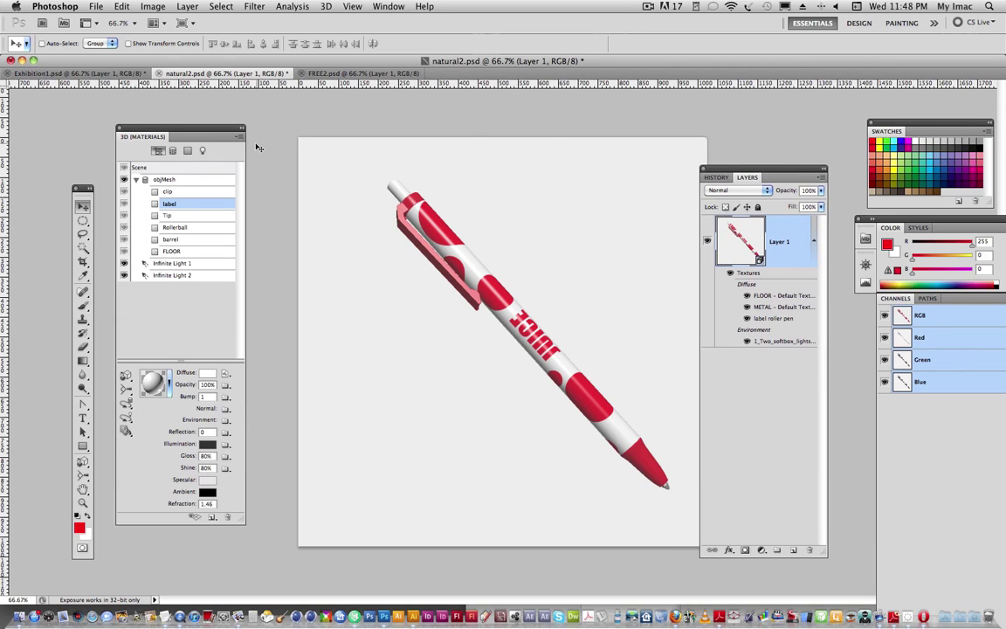
Step: Try a ray-traced render quality for the whole 3D scene, and set it back to Interactive (Painting)
{"action": "left_click", "coordinate": [156, 150]}
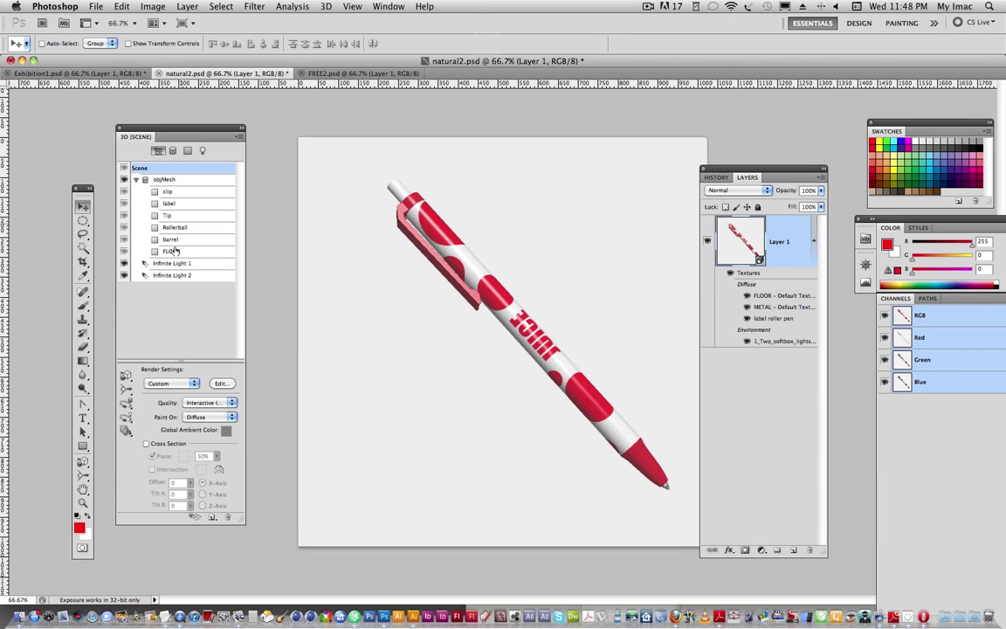
{"action": "left_click", "coordinate": [206, 400]}
{"action": "left_click", "coordinate": [210, 417]}
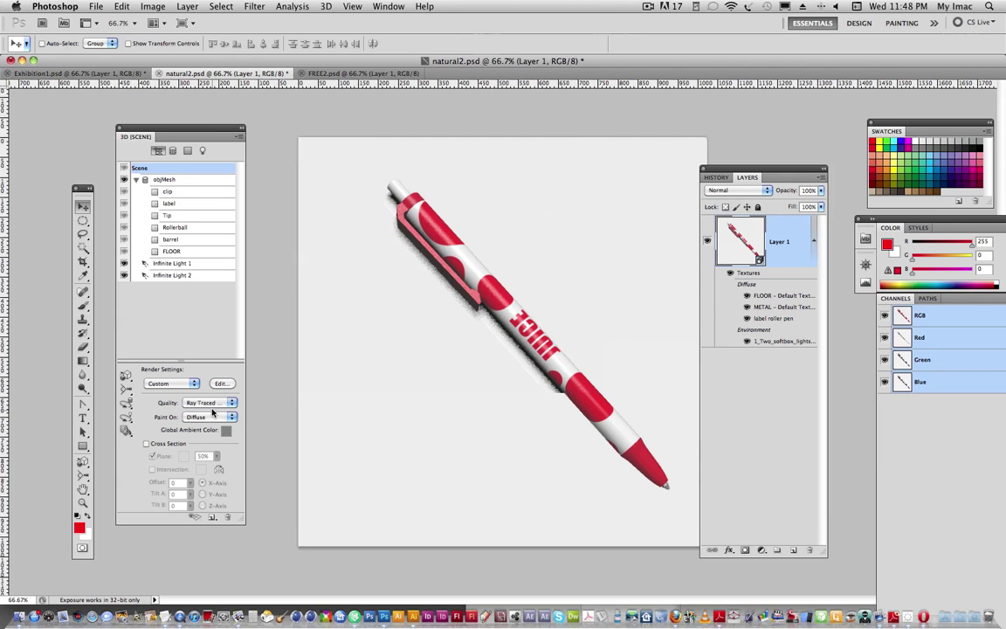
{"action": "left_click", "coordinate": [213, 407]}
{"action": "left_click", "coordinate": [212, 395]}
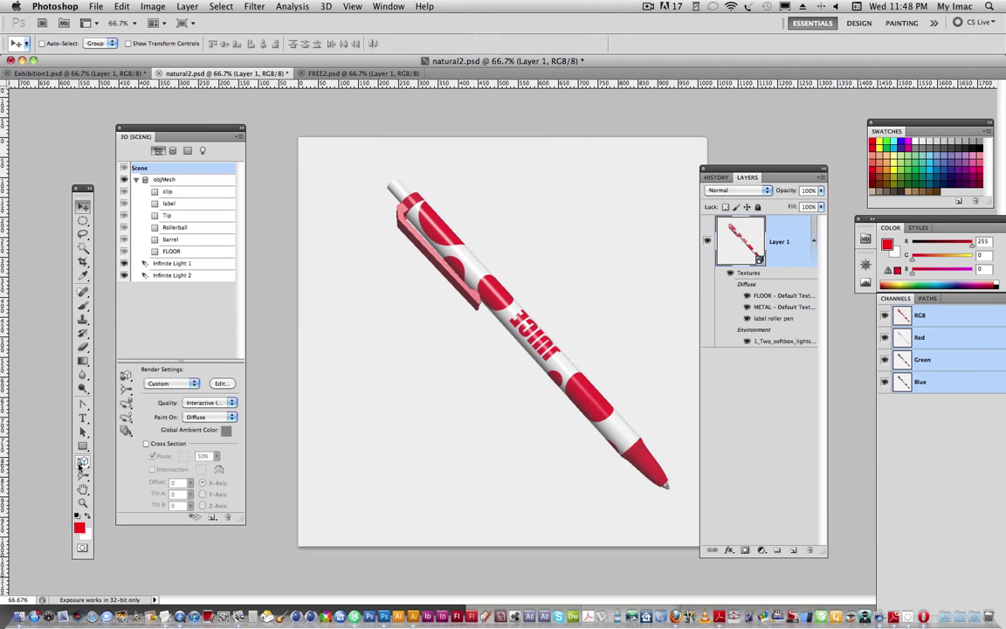
Step: Rotate the pen to about X 57.2, Y 25.5, Z 208.2 with its tip toward the lower left, and set the render quality to Ray Traced Draft
{"action": "left_click", "coordinate": [82, 463]}
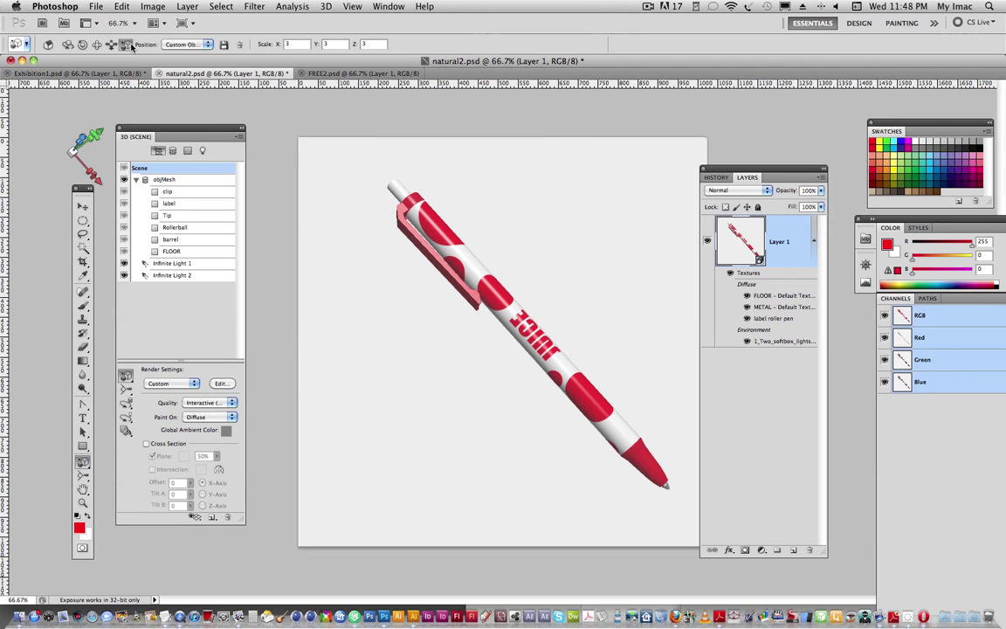
{"action": "left_click", "coordinate": [68, 44]}
{"action": "left_click_drag", "start_coordinate": [656, 469], "coordinate": [406, 409]}
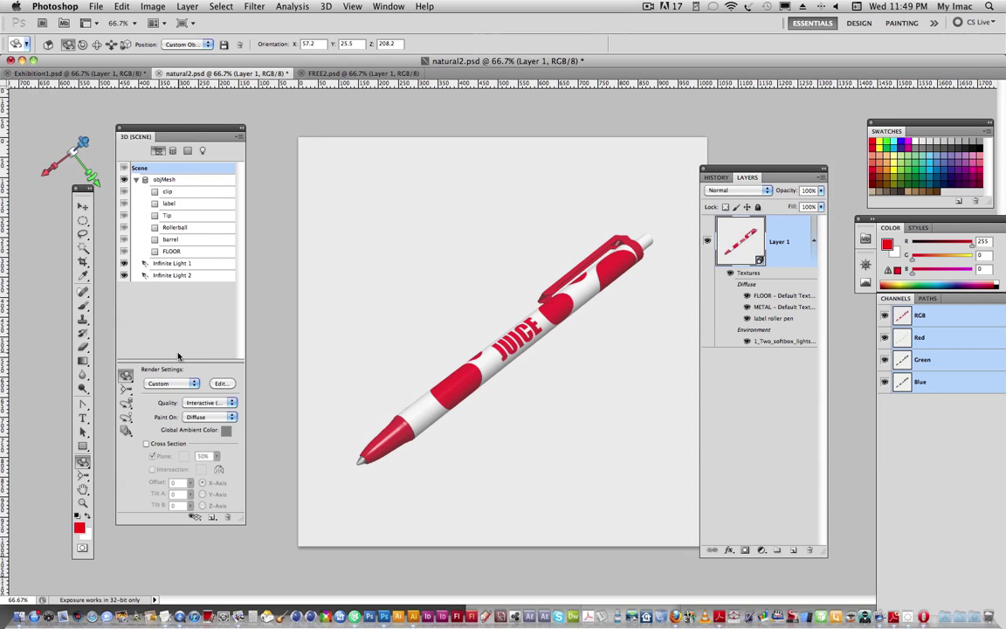
{"action": "left_click", "coordinate": [199, 404]}
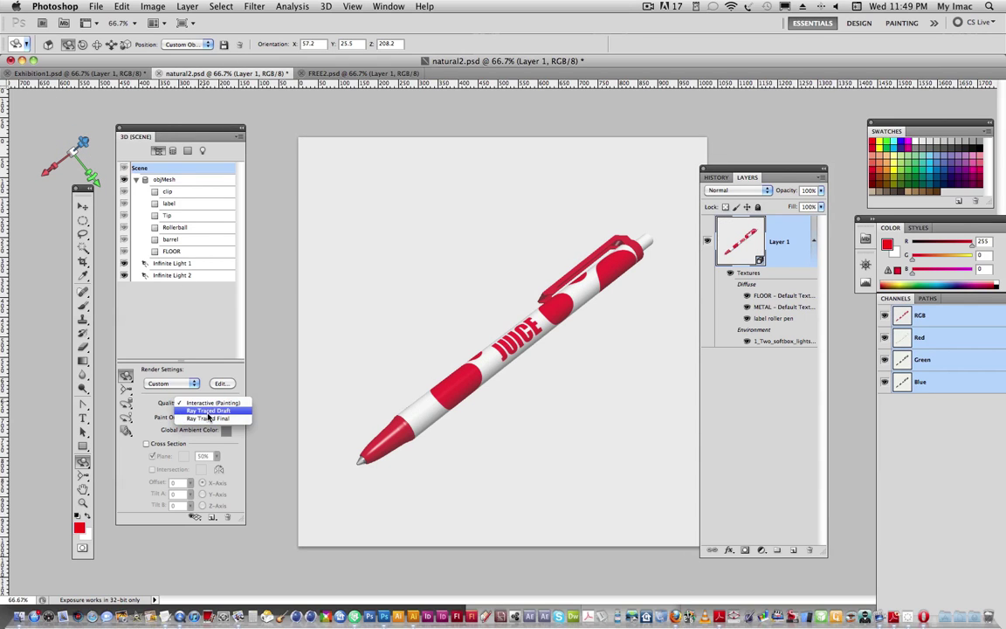
{"action": "left_click", "coordinate": [209, 410]}
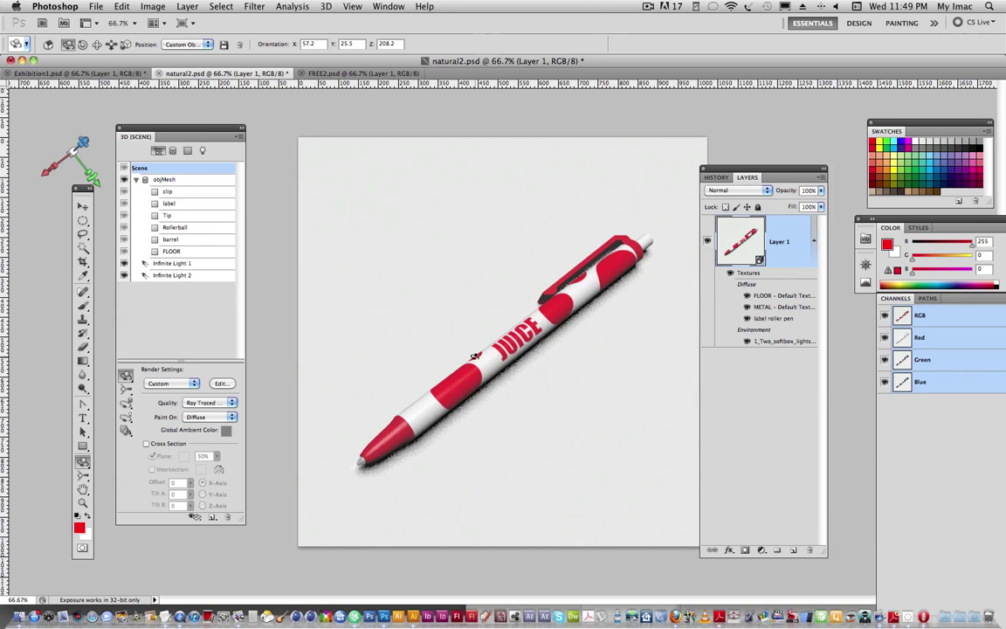
Step: Scale the 3D pen up until it nearly spans the canvas diagonally, keeping the tip just inside the left edge
{"action": "mouse_move", "coordinate": [103, 152]}
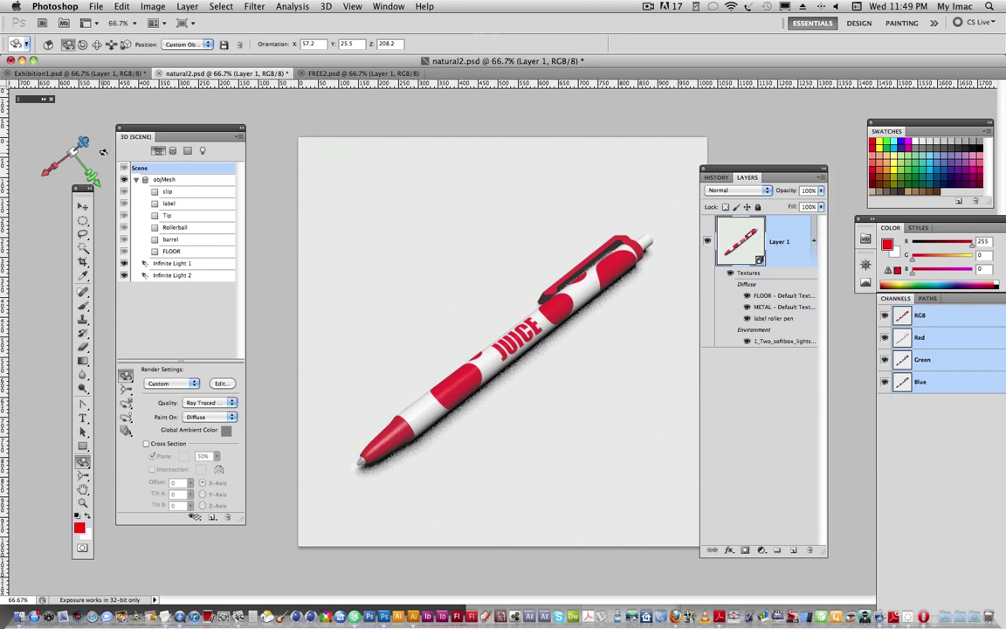
{"action": "left_click", "coordinate": [126, 44]}
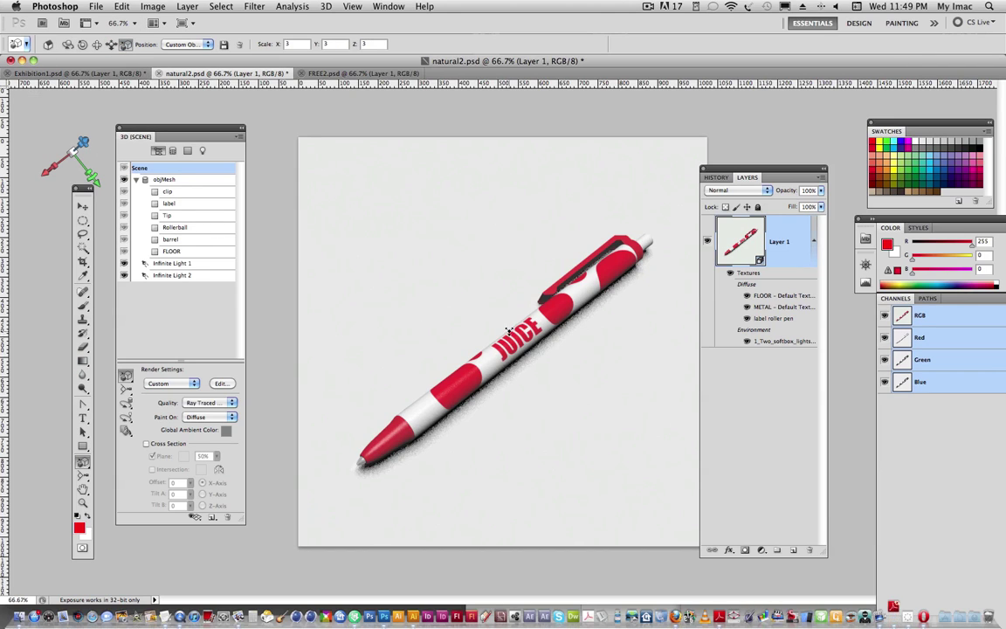
{"action": "left_click_drag", "start_coordinate": [508, 330], "coordinate": [563, 269]}
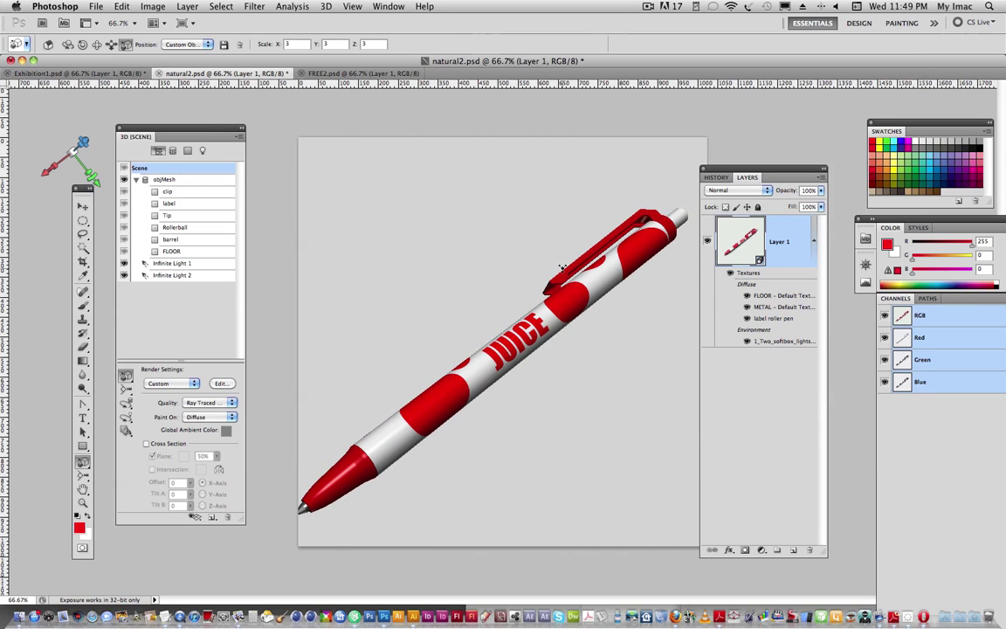
{"action": "mouse_move", "coordinate": [429, 269]}
{"action": "left_mouse_down"}
{"action": "mouse_move", "coordinate": [465, 322]}
{"action": "mouse_move", "coordinate": [591, 280]}
{"action": "left_mouse_up"}
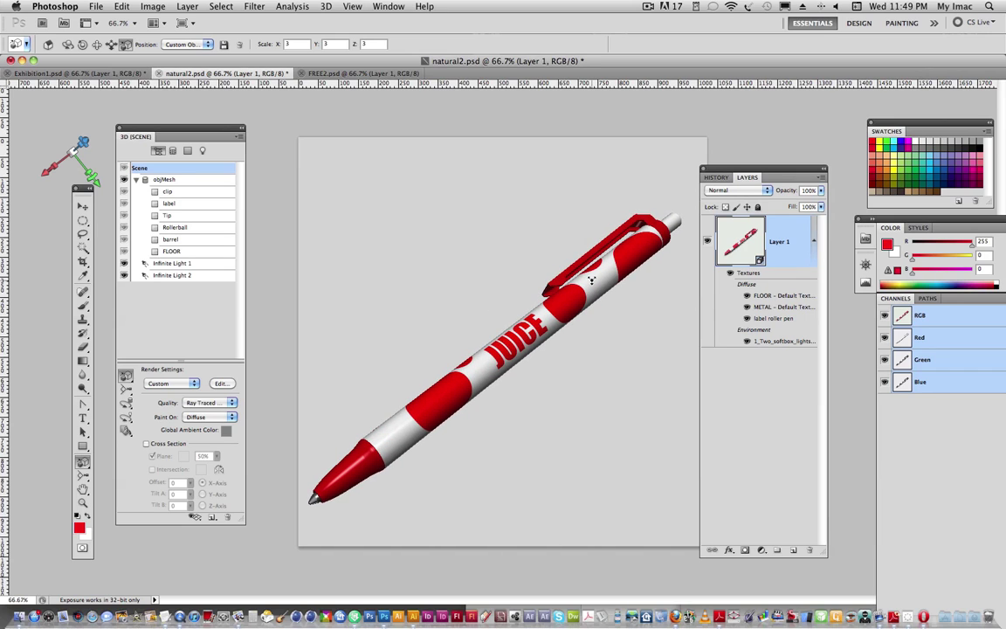